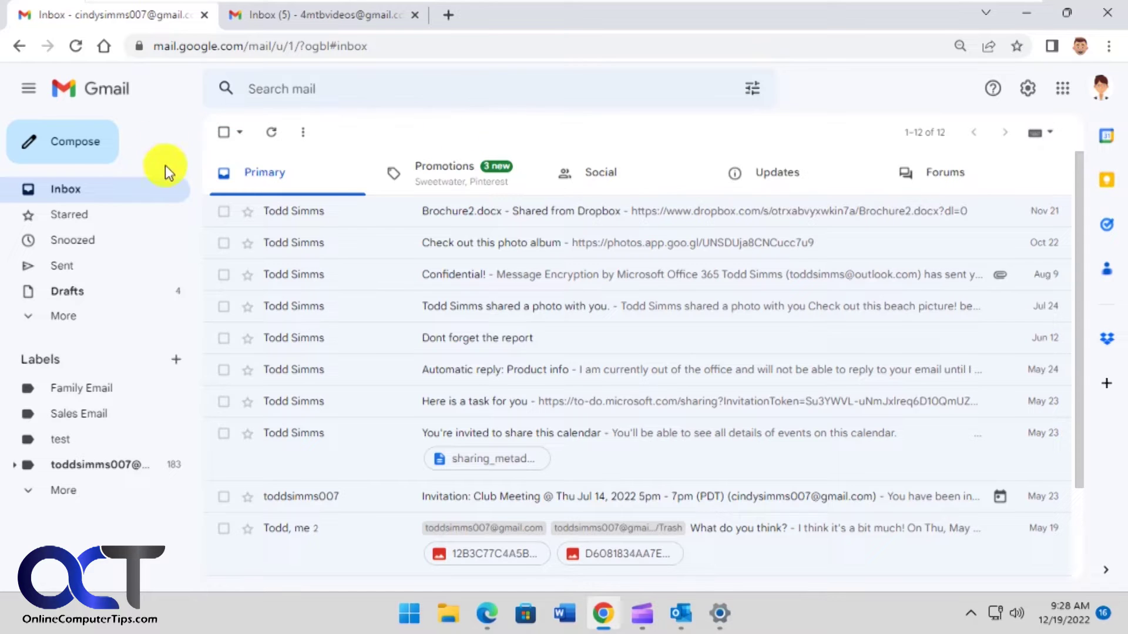
Step: In Gmail's General settings, confirm desktop notifications cover important mail only, with the Whistle sound
click(1038, 94)
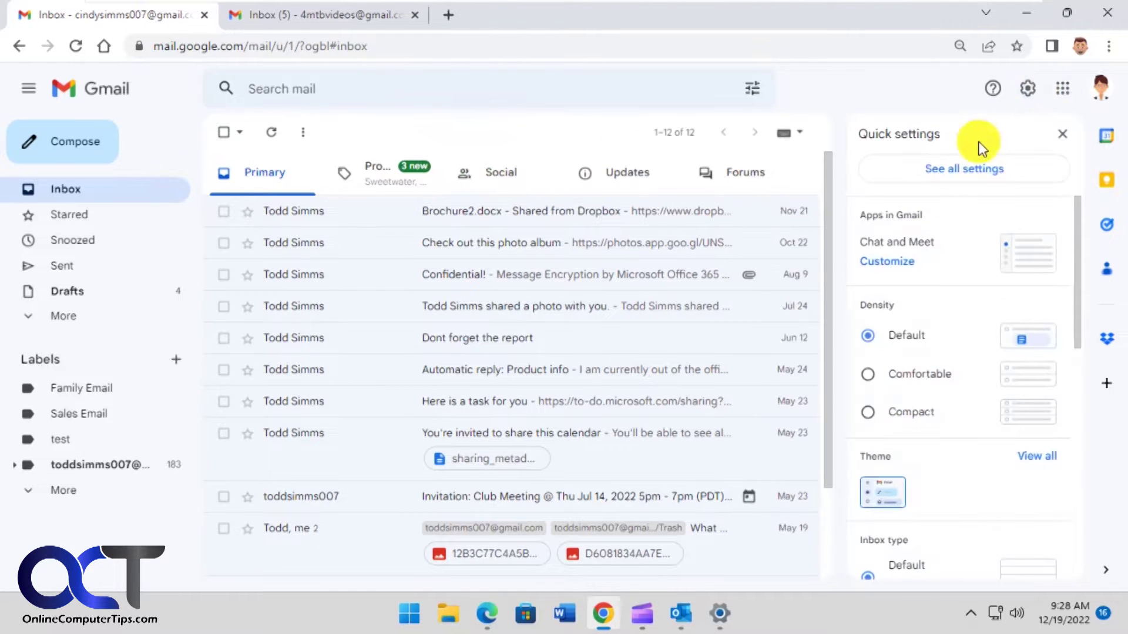
click(971, 171)
scroll(554, 370, down, 7)
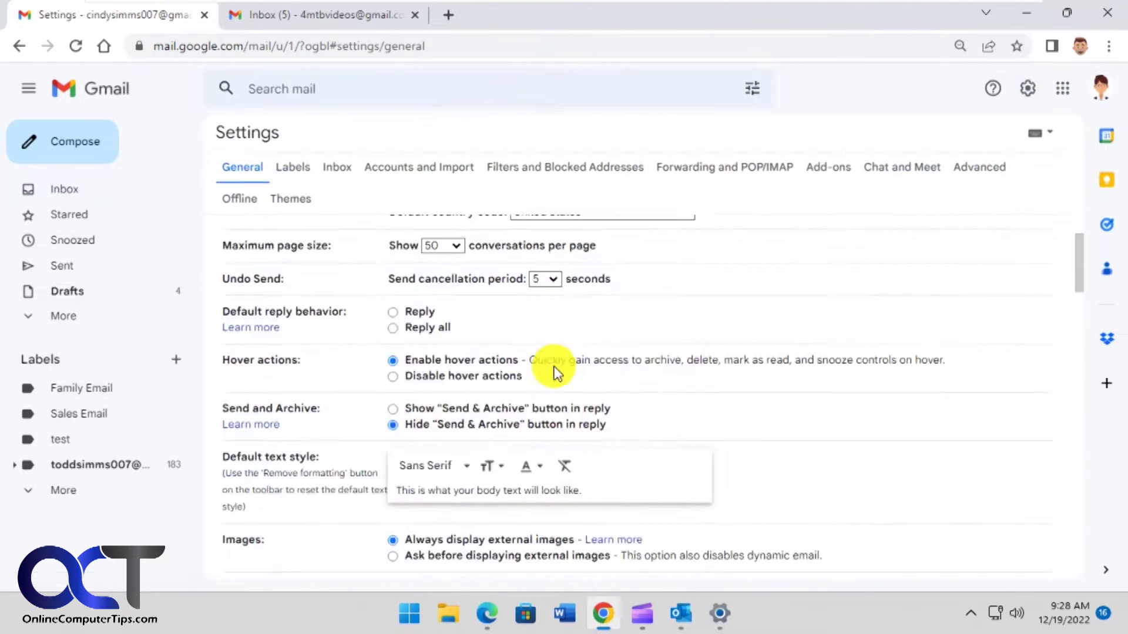
scroll(560, 371, down, 10)
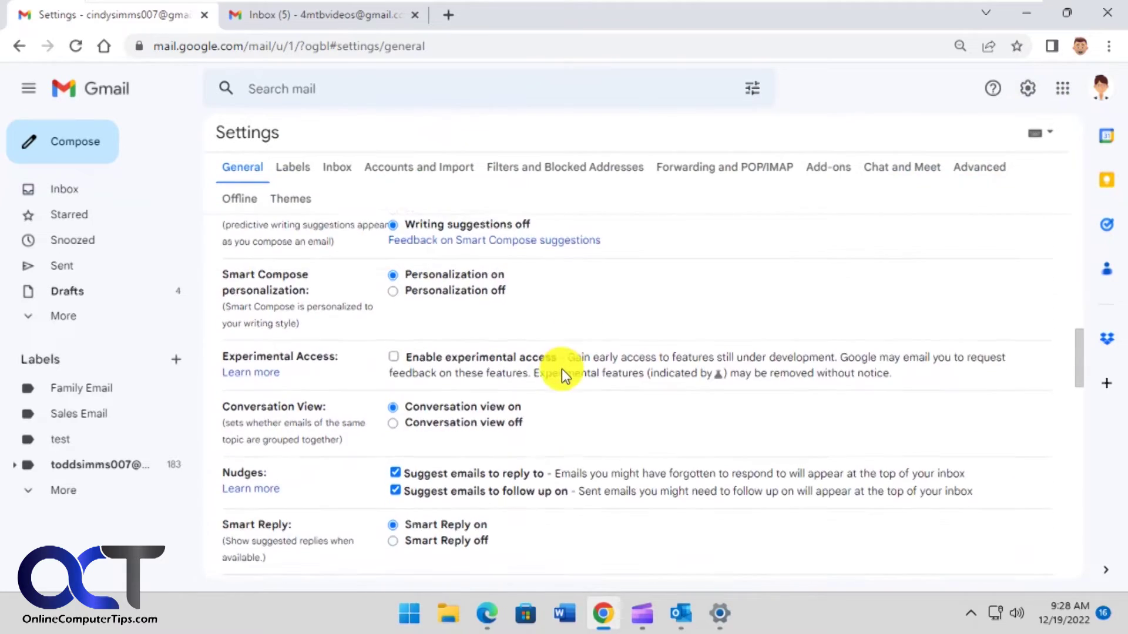
scroll(563, 371, down, 2)
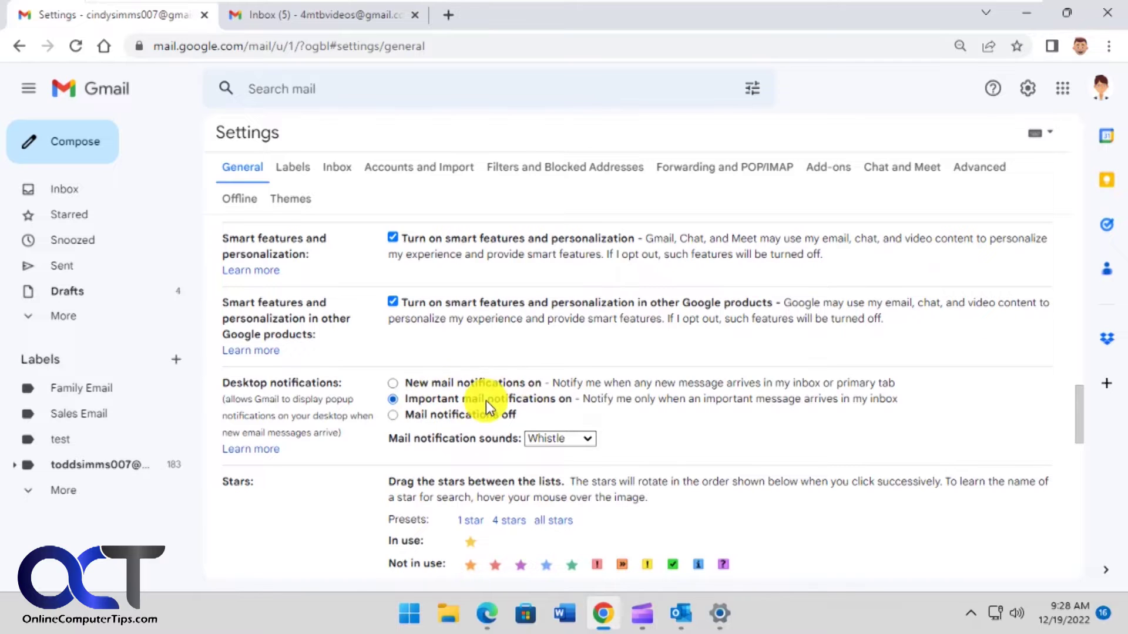
click(587, 441)
click(588, 441)
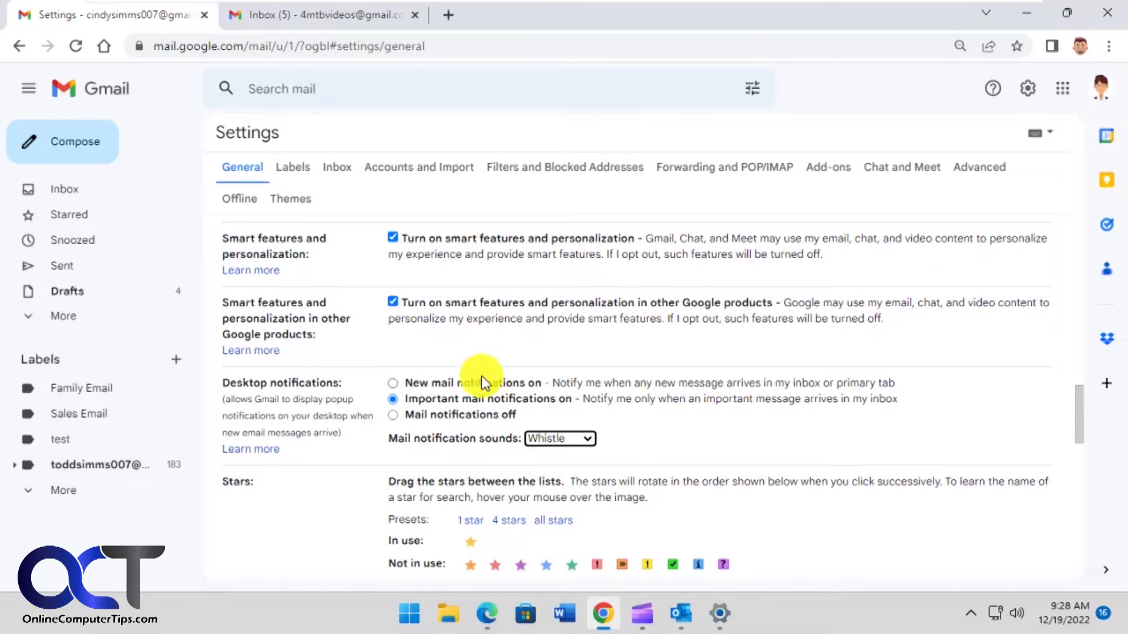
scroll(531, 386, down, 1)
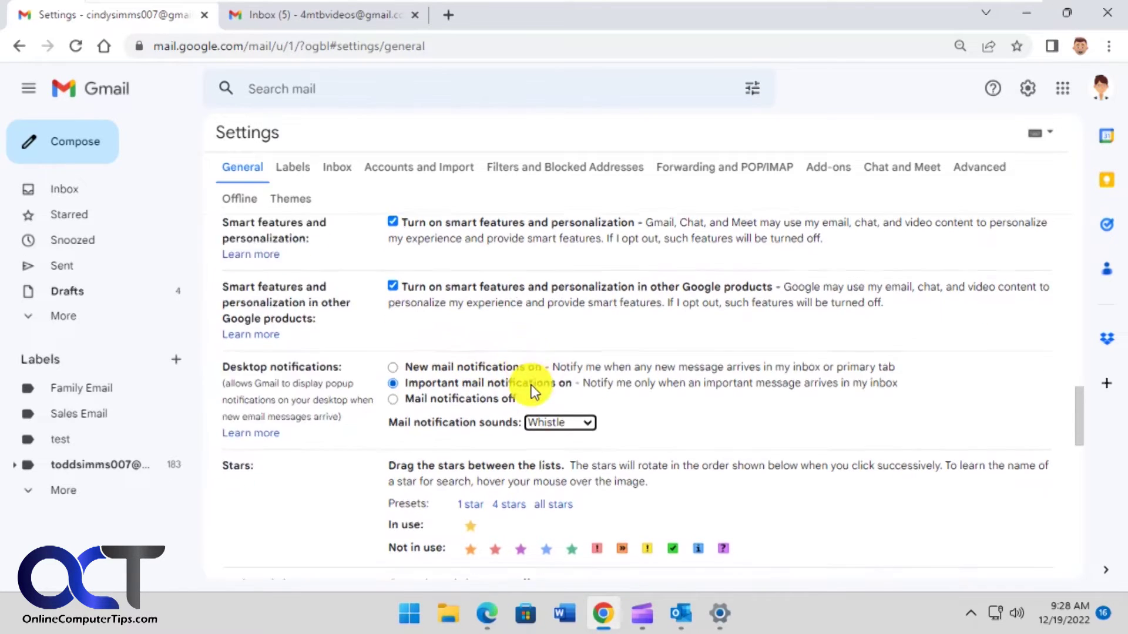
scroll(532, 387, down, 12)
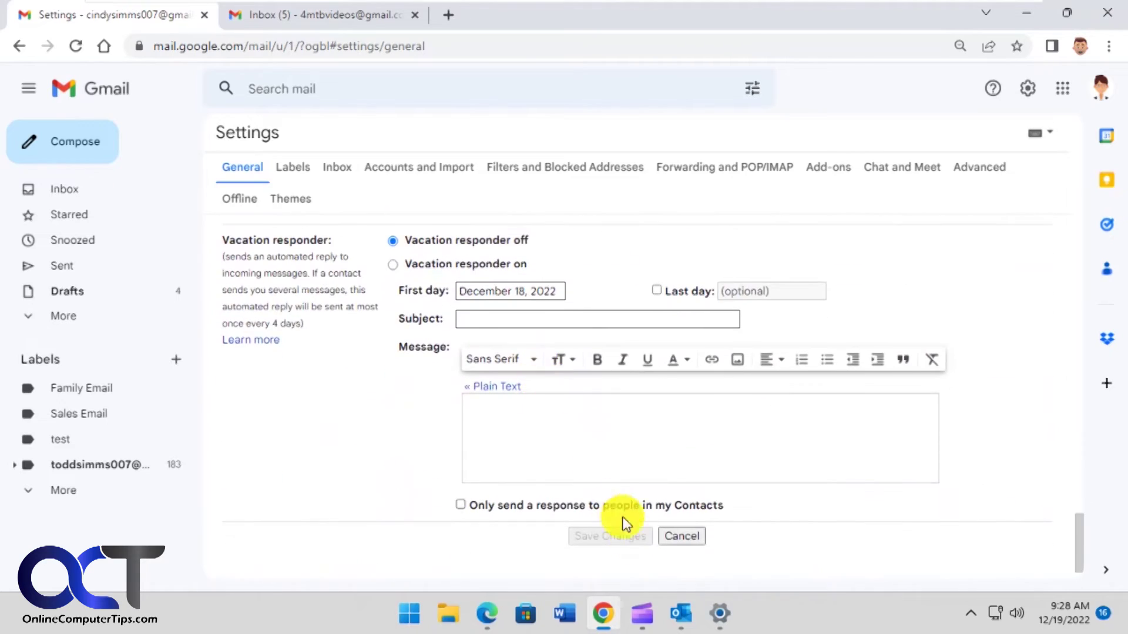
scroll(653, 484, up, 12)
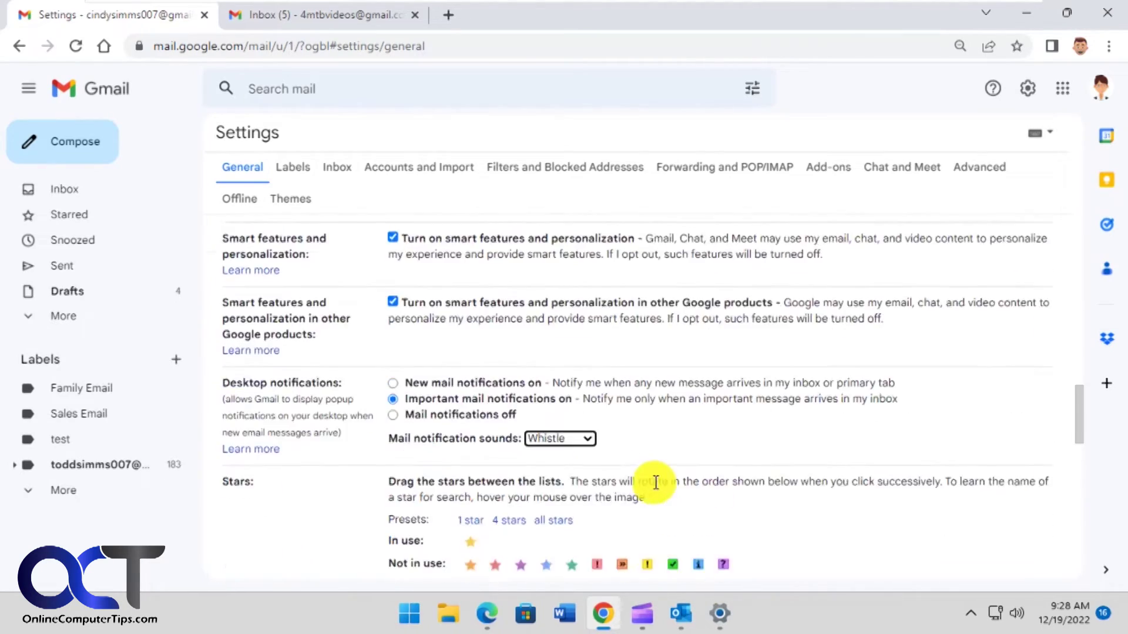
scroll(655, 482, up, 6)
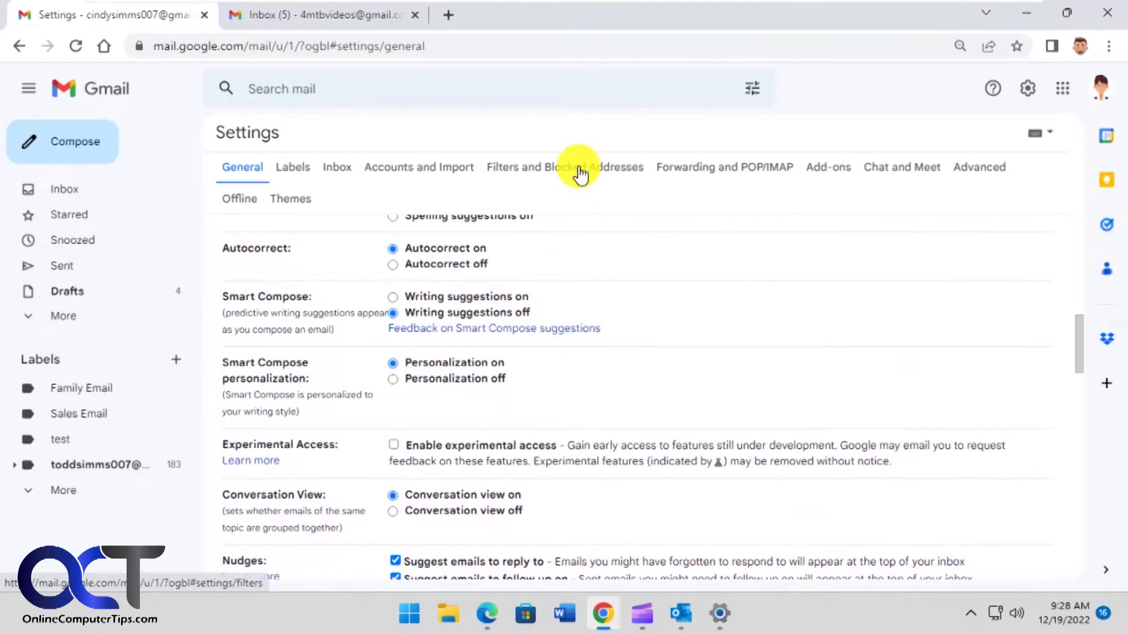
Step: Add a filter so mail from the Outlook sender is always marked important, then return to the inbox
click(580, 172)
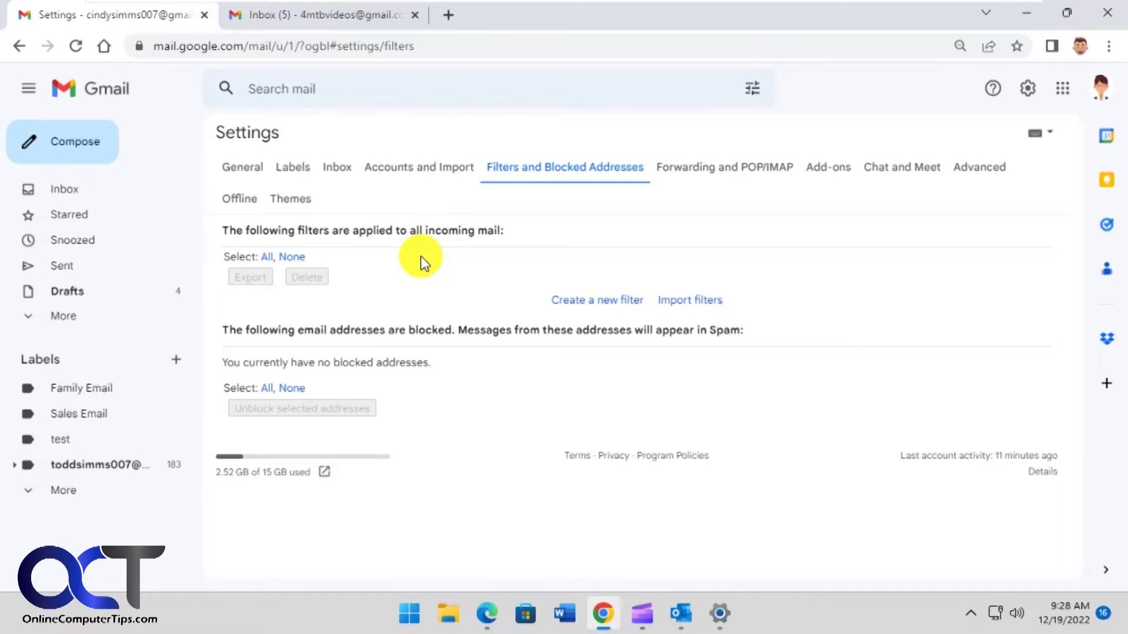
click(605, 303)
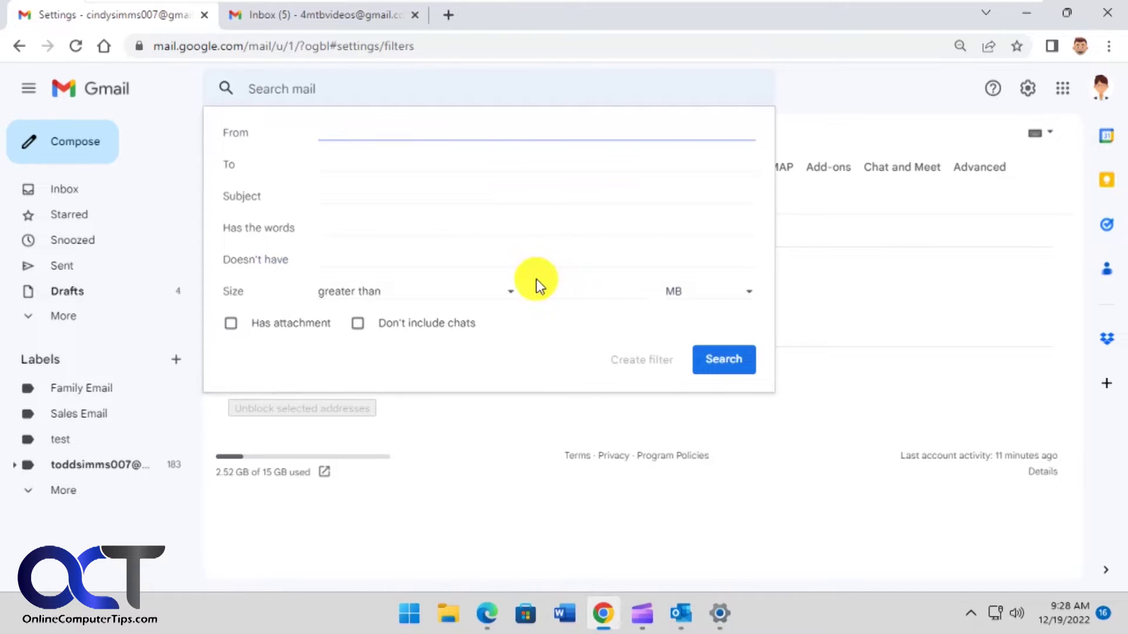
text(to)
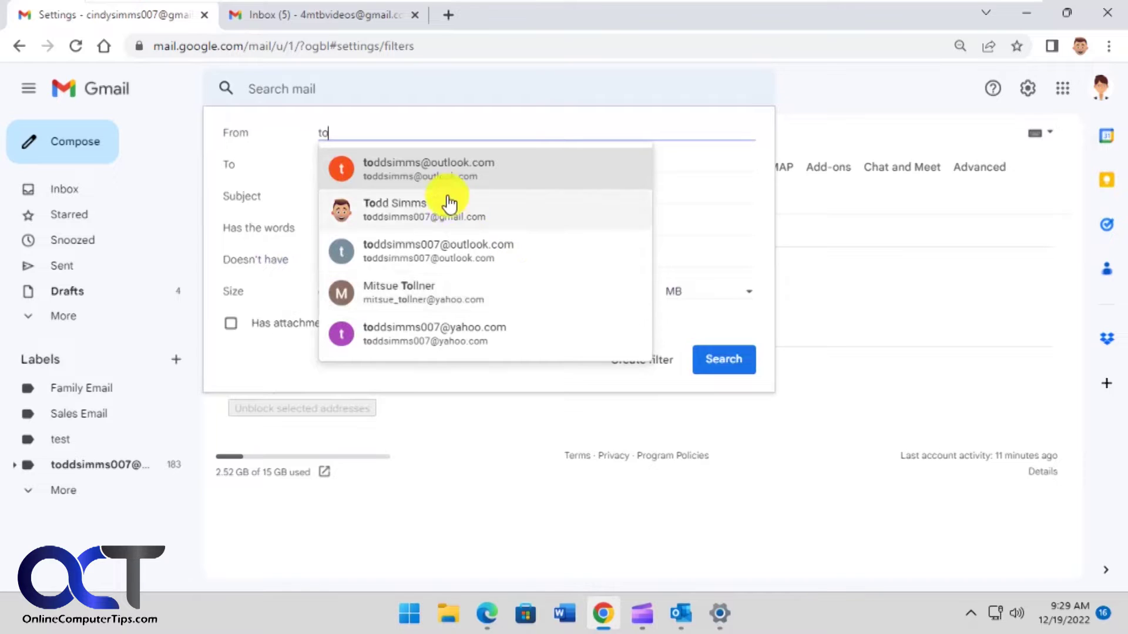
click(437, 169)
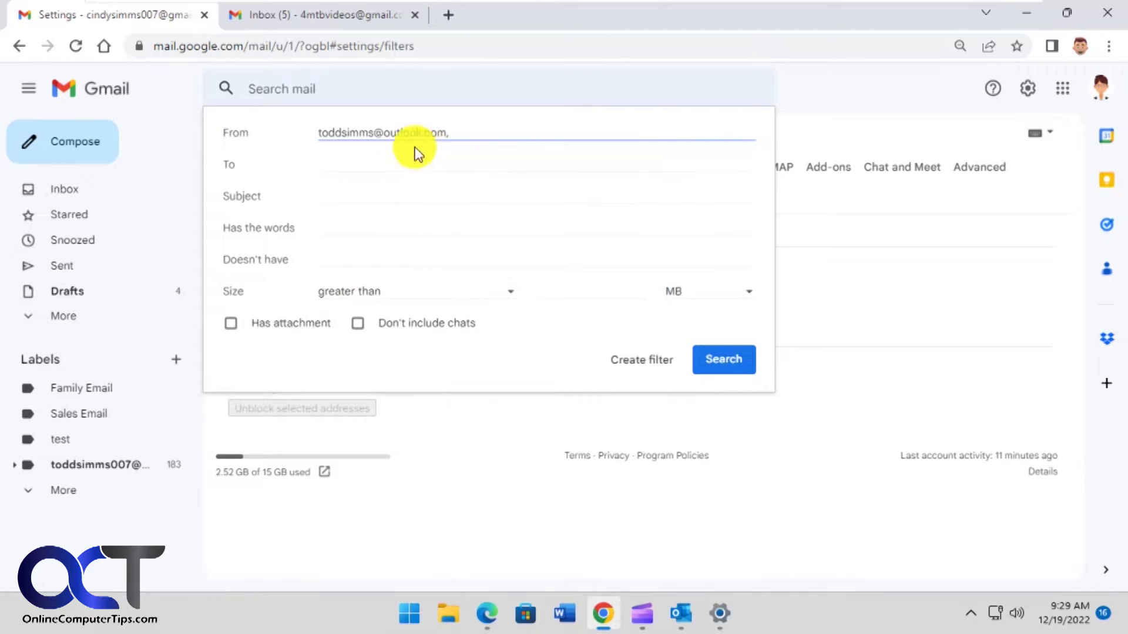
click(640, 363)
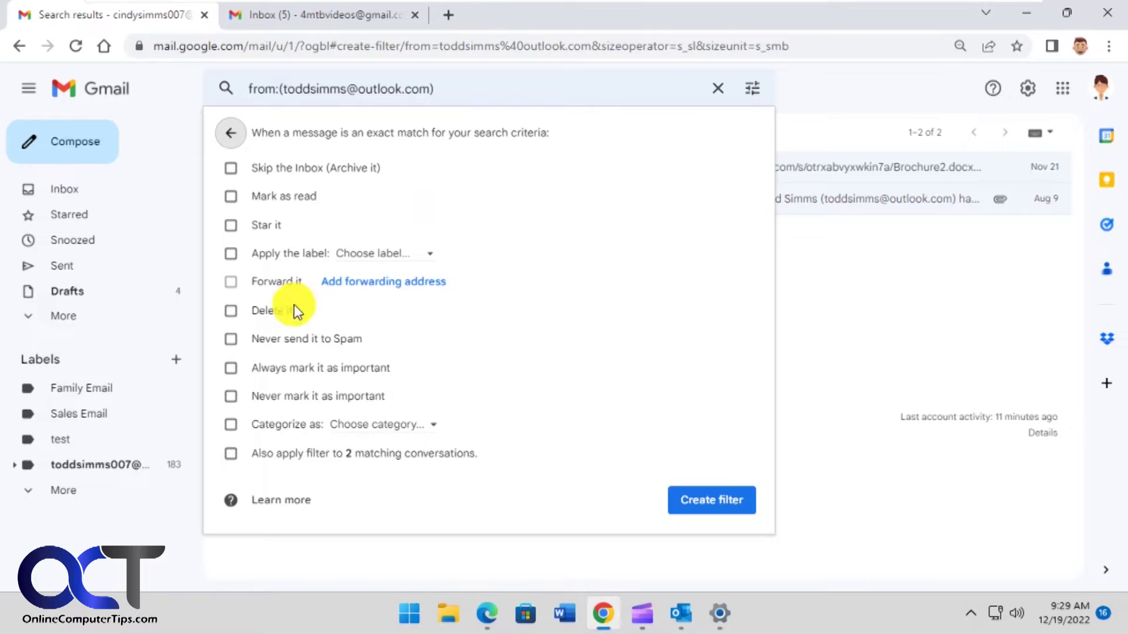
click(231, 369)
click(699, 497)
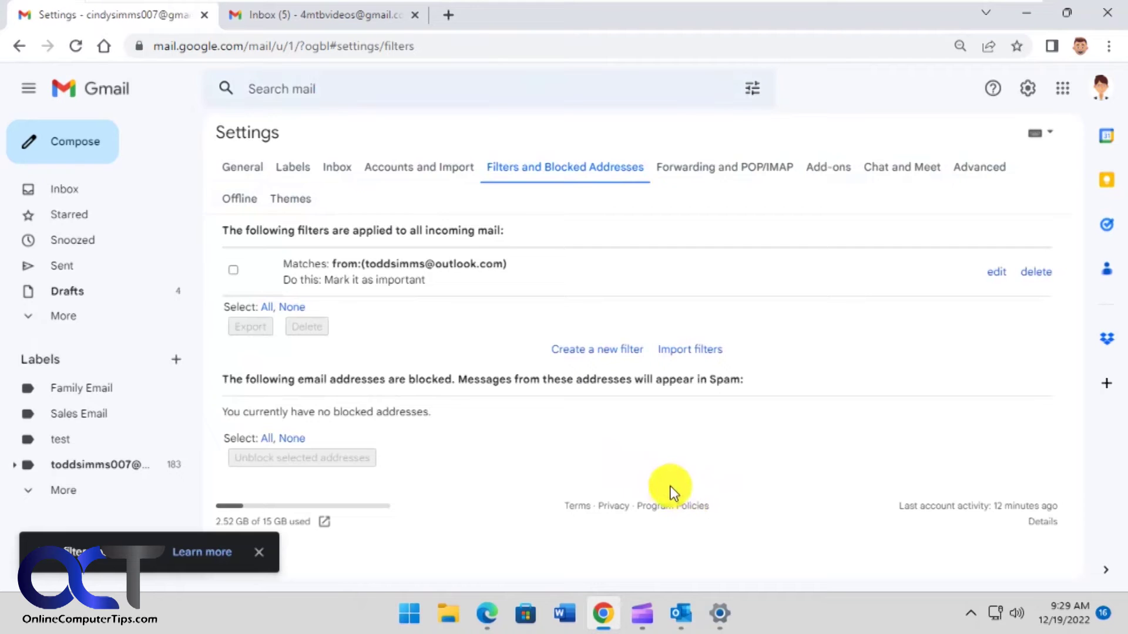
click(85, 190)
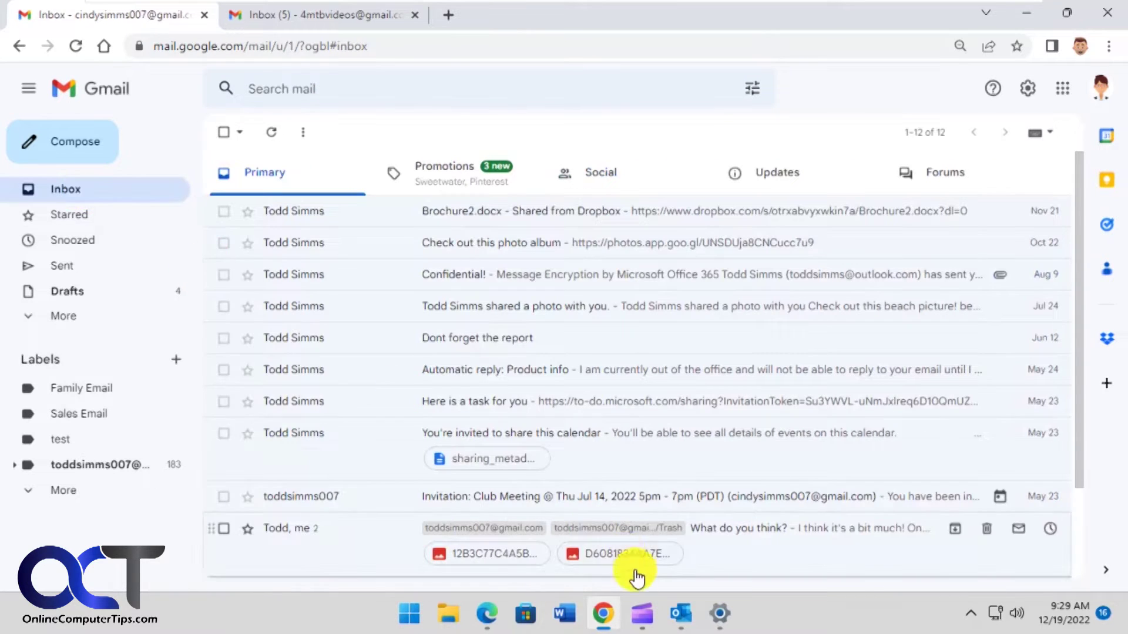
Step: From Outlook, email the Gmail contact a message with the subject 'test'
click(678, 614)
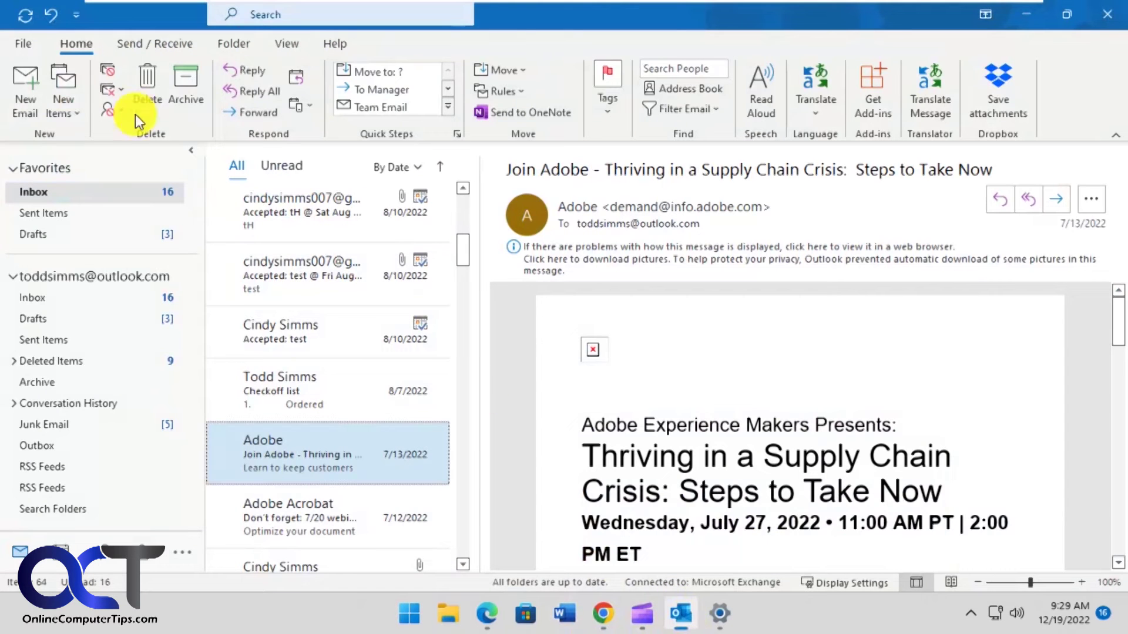
click(27, 94)
text(c)
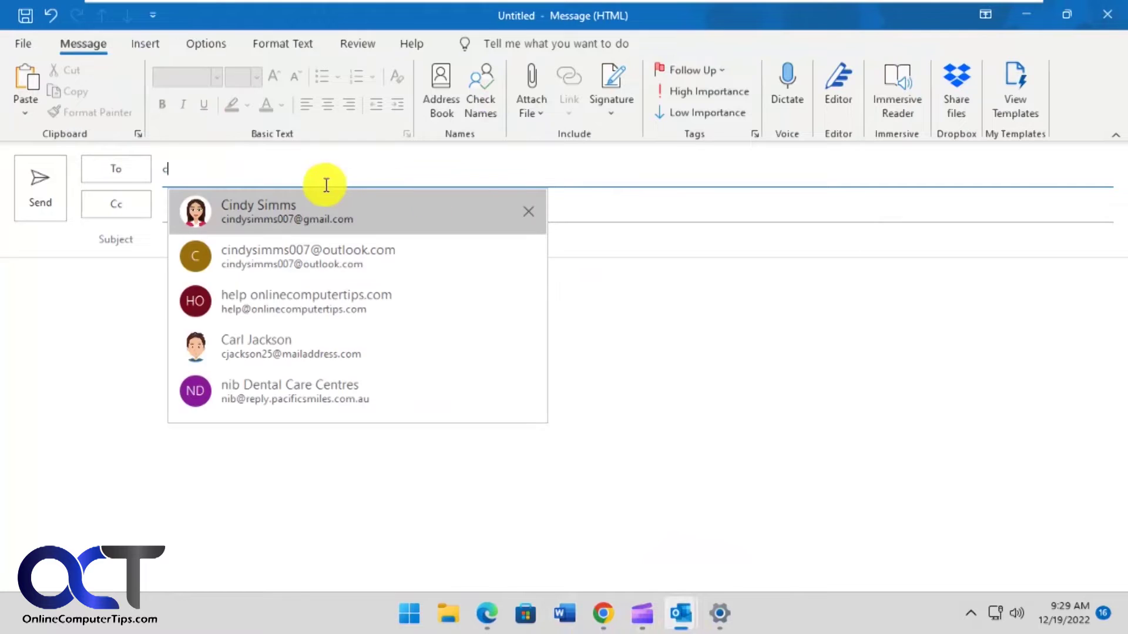
click(299, 210)
click(279, 237)
text(t)
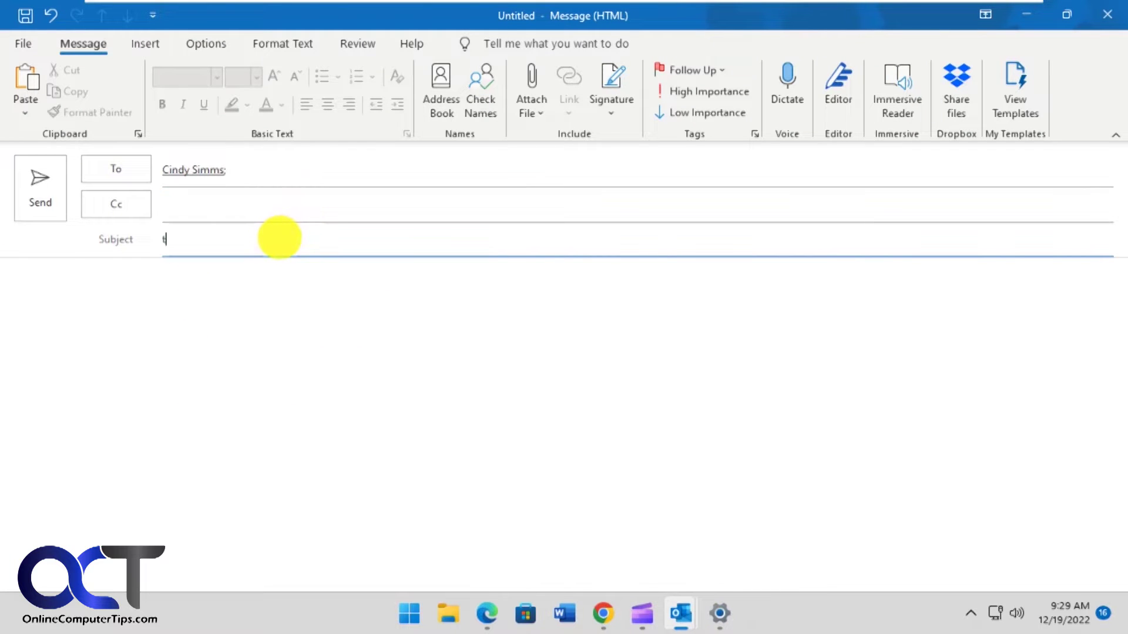
text(est)
click(50, 201)
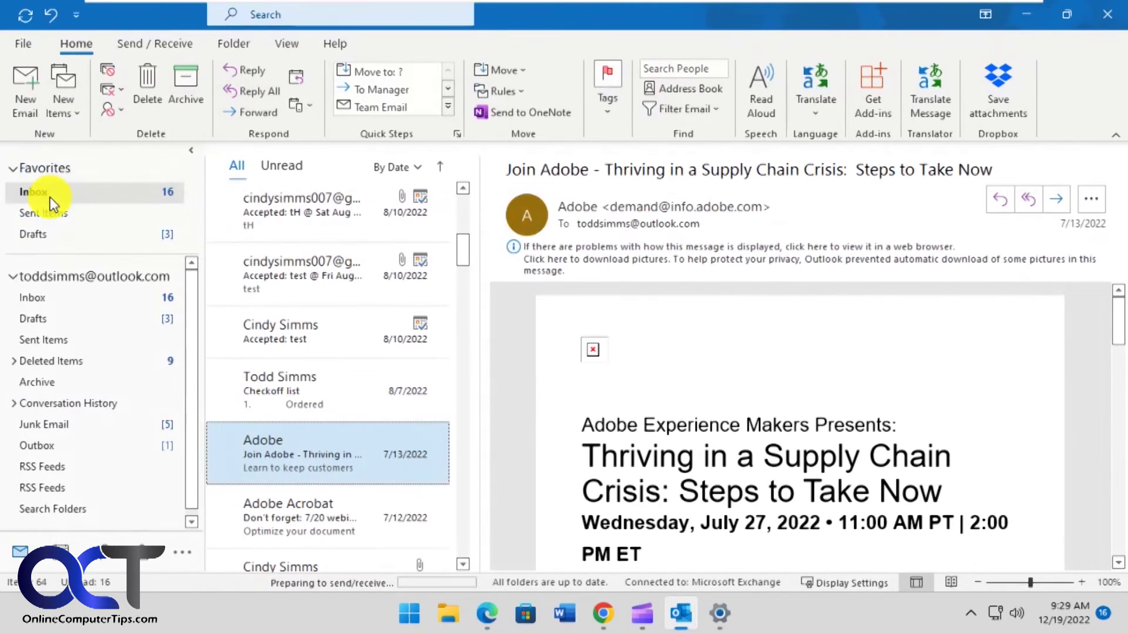
Step: Back in Gmail, dismiss the Chrome desktop notification for the 'test' email
click(593, 606)
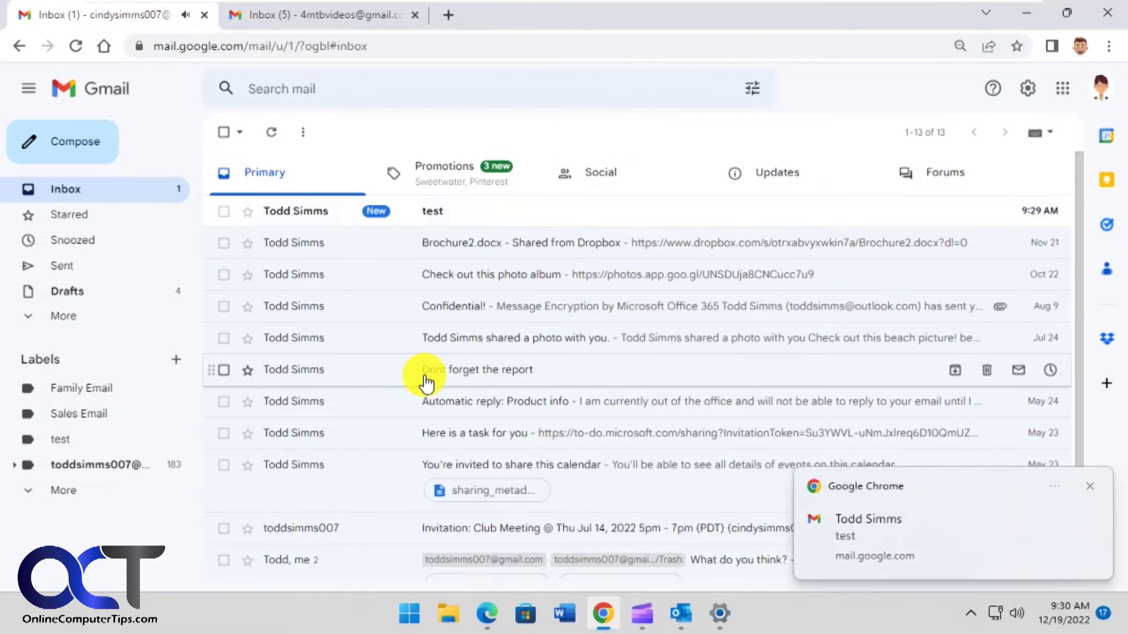
click(908, 530)
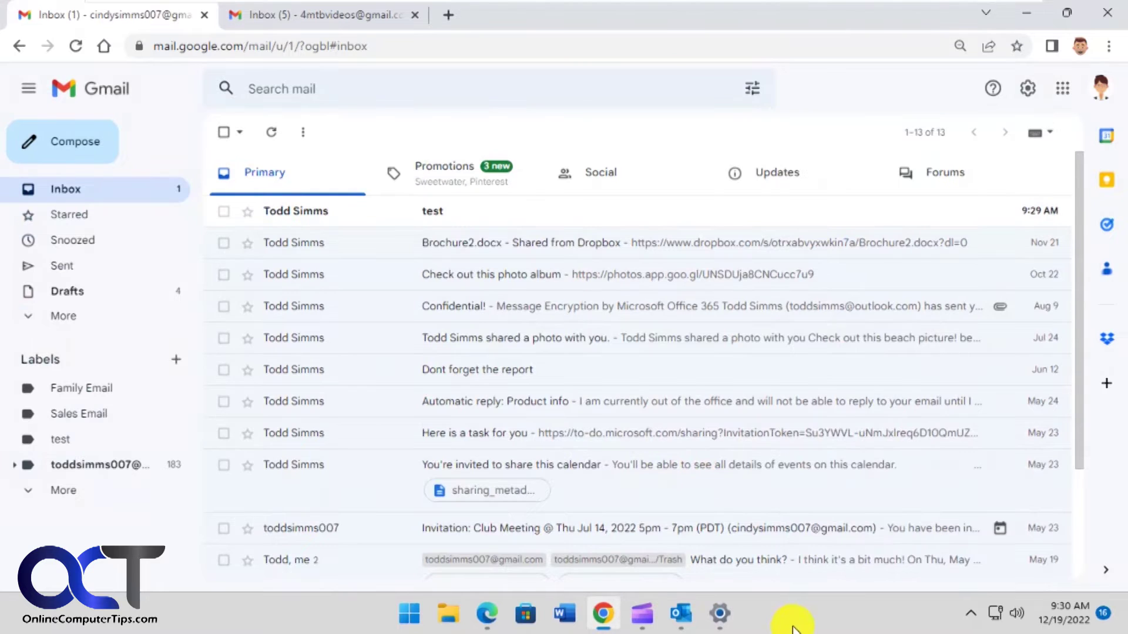
Step: In Windows Settings > System > Notifications > Google Chrome, turn 'Play a sound when a notification arrives' off
click(721, 613)
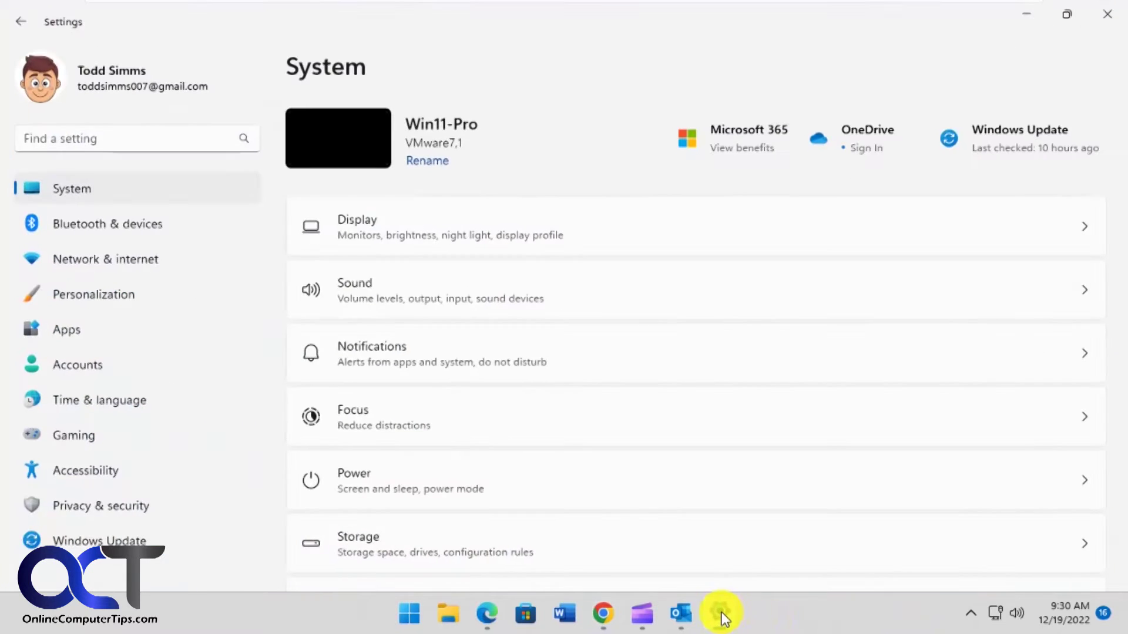
click(418, 352)
scroll(673, 418, down, 3)
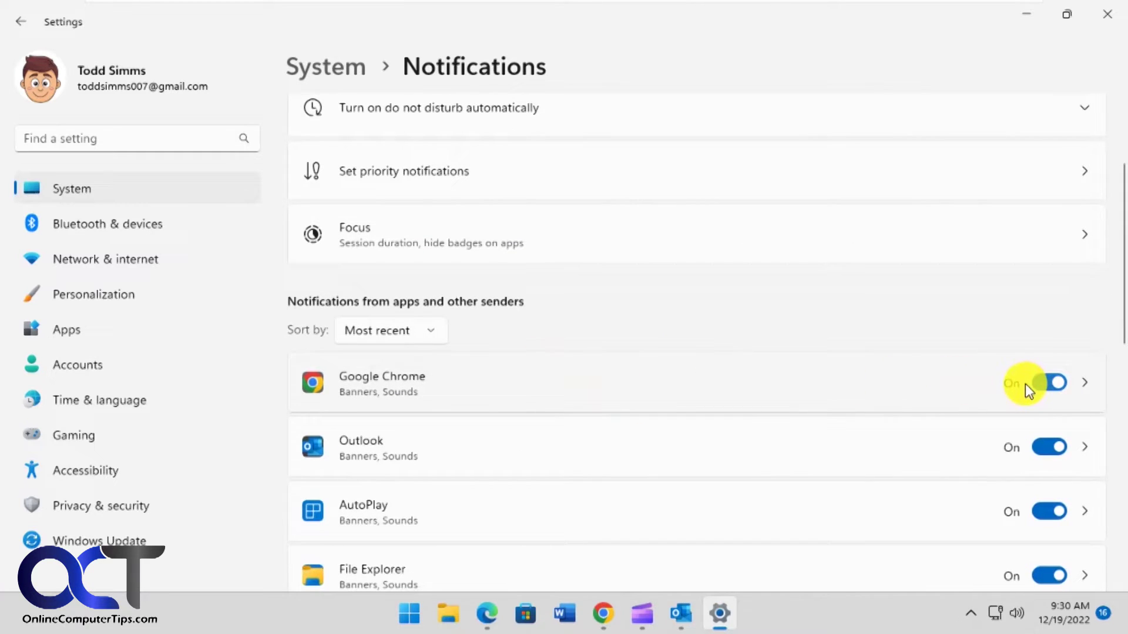
click(1084, 385)
scroll(823, 396, down, 1)
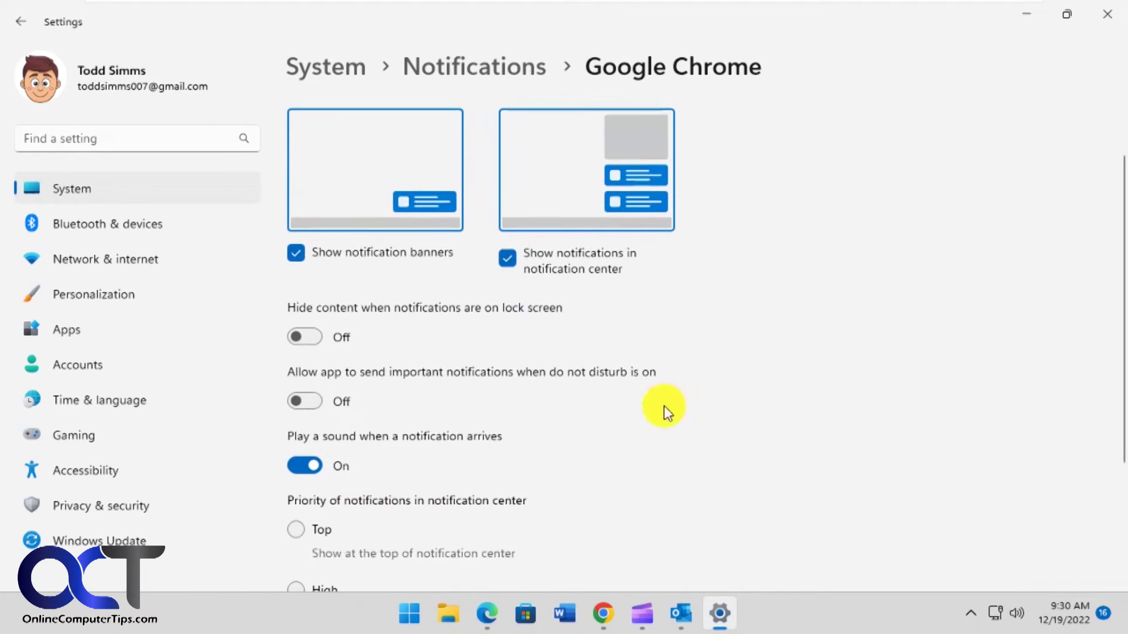
click(297, 467)
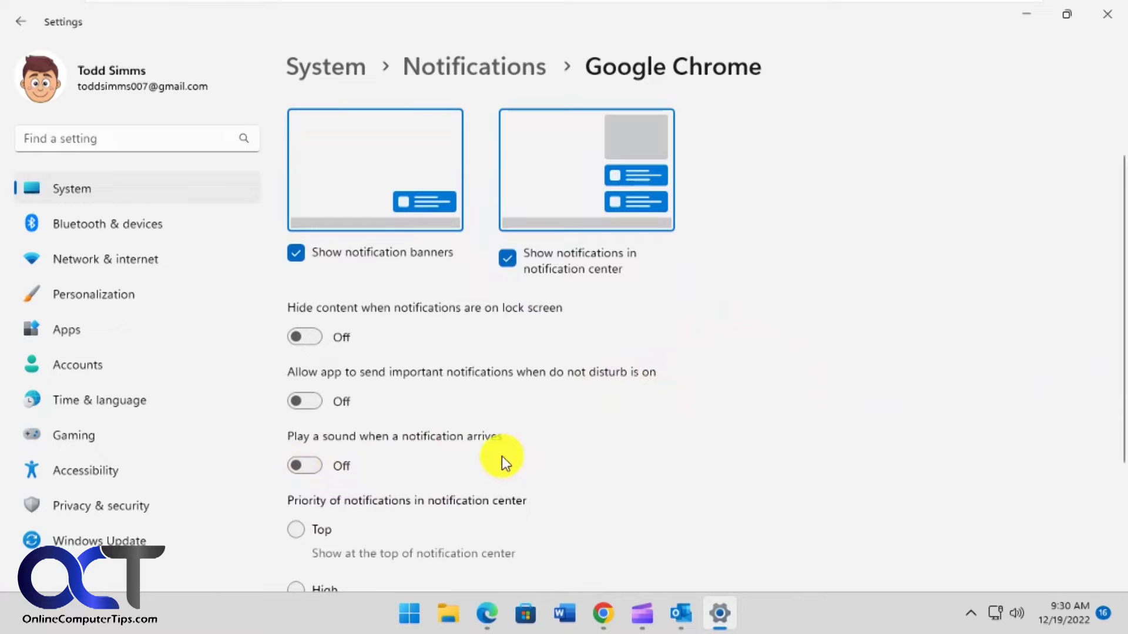
click(679, 614)
Step: Send a second Outlook email to the Gmail contact with the subject 'test 2', then return to Gmail
click(26, 88)
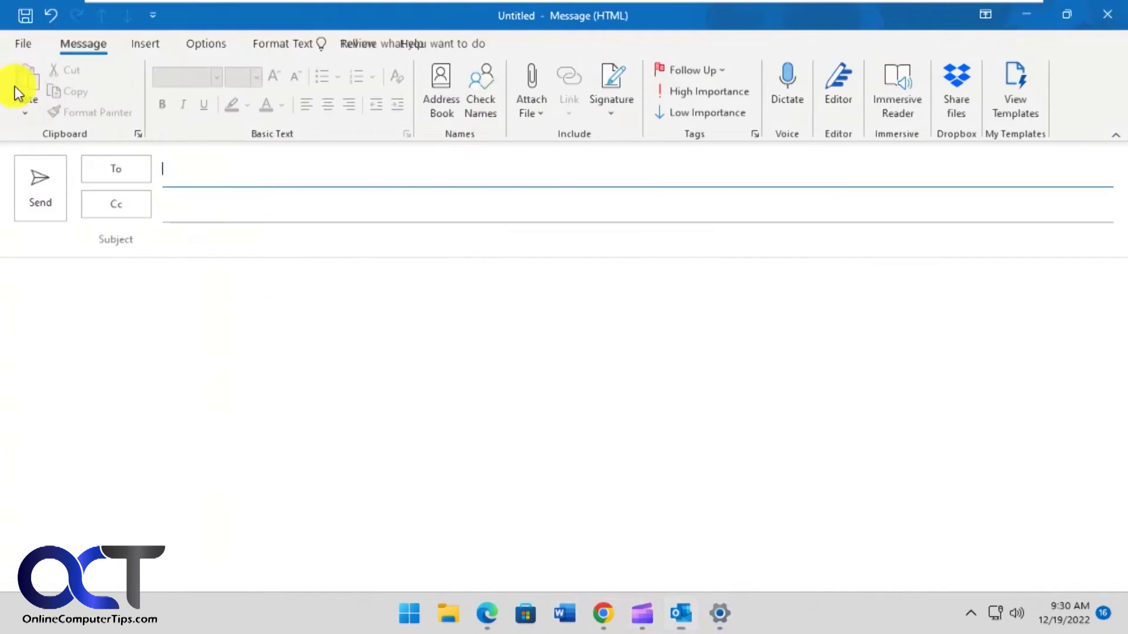
text(c)
click(302, 207)
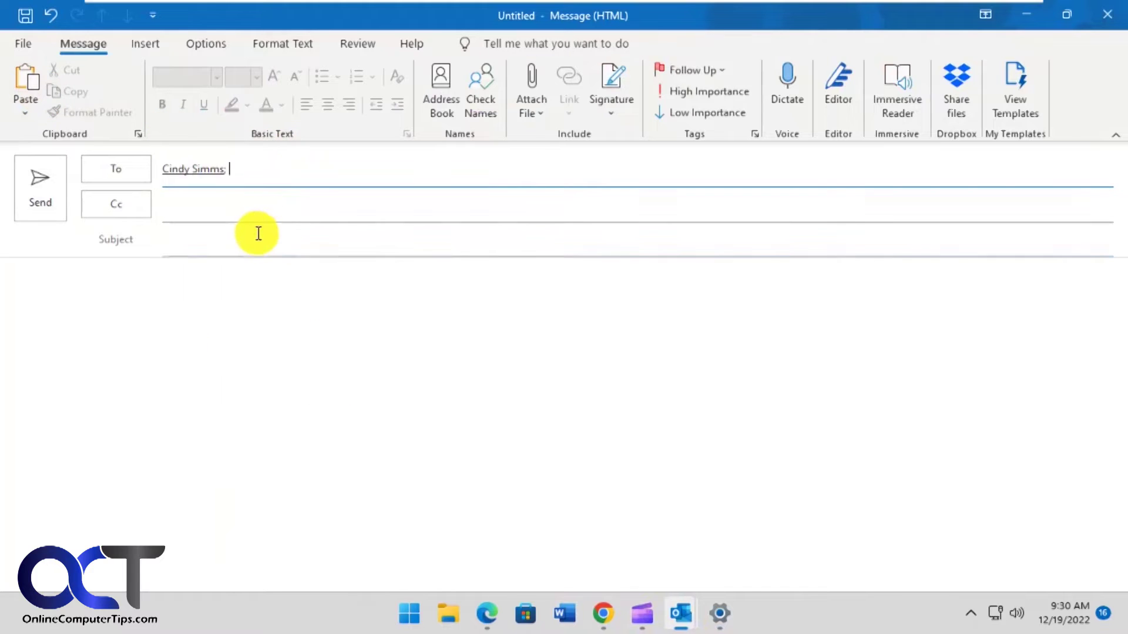
click(245, 240)
text(ts)
key(BackSpace)
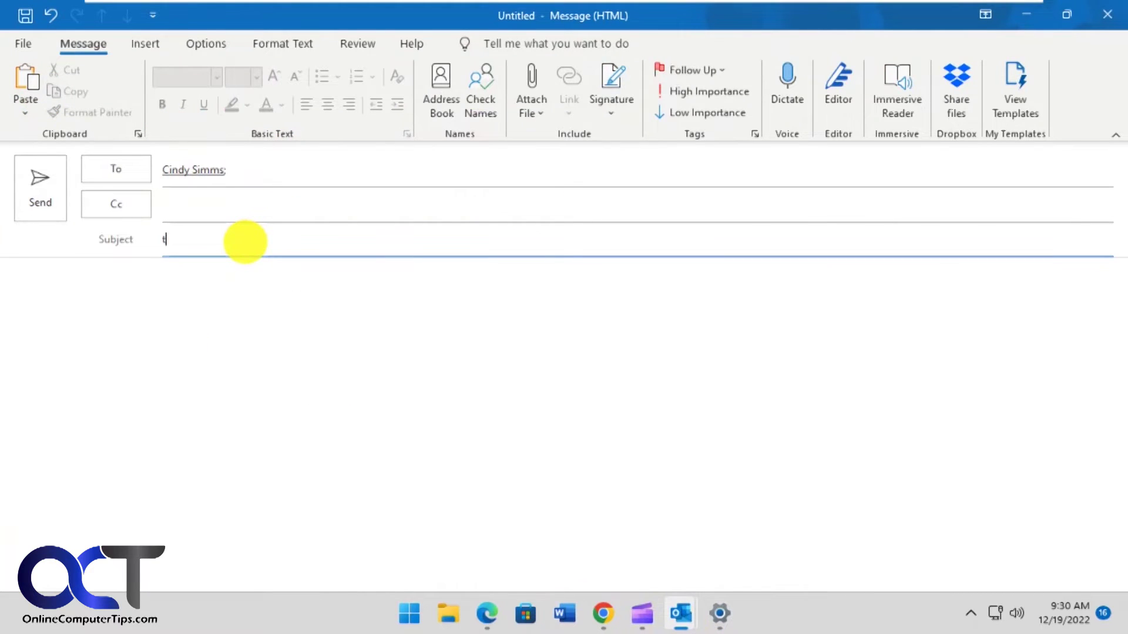
text(est 2)
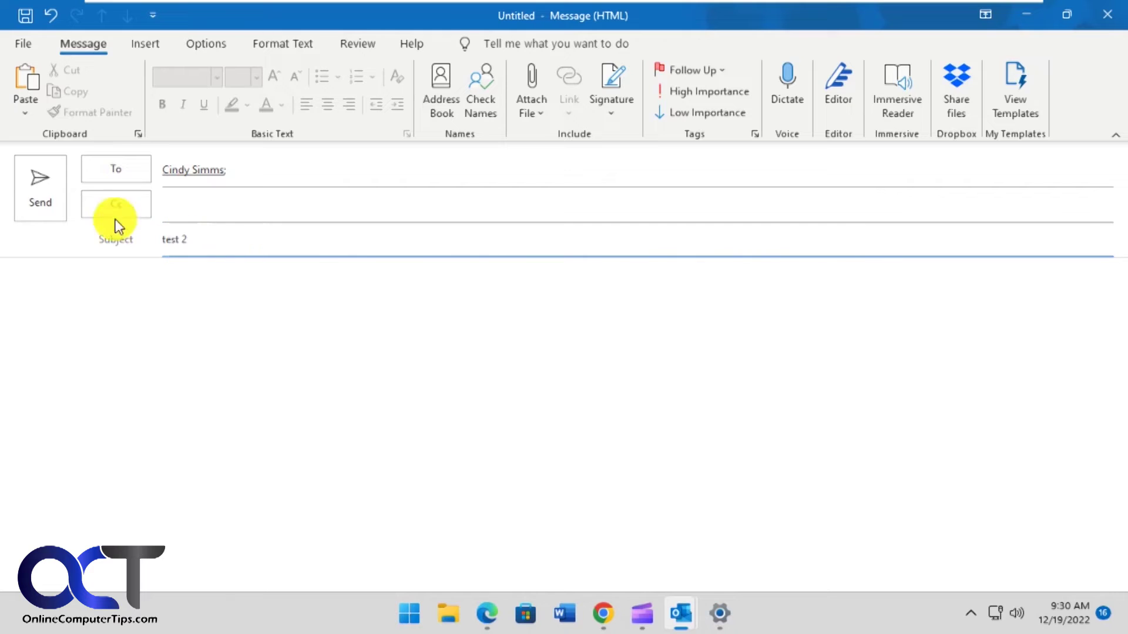
click(42, 198)
click(603, 613)
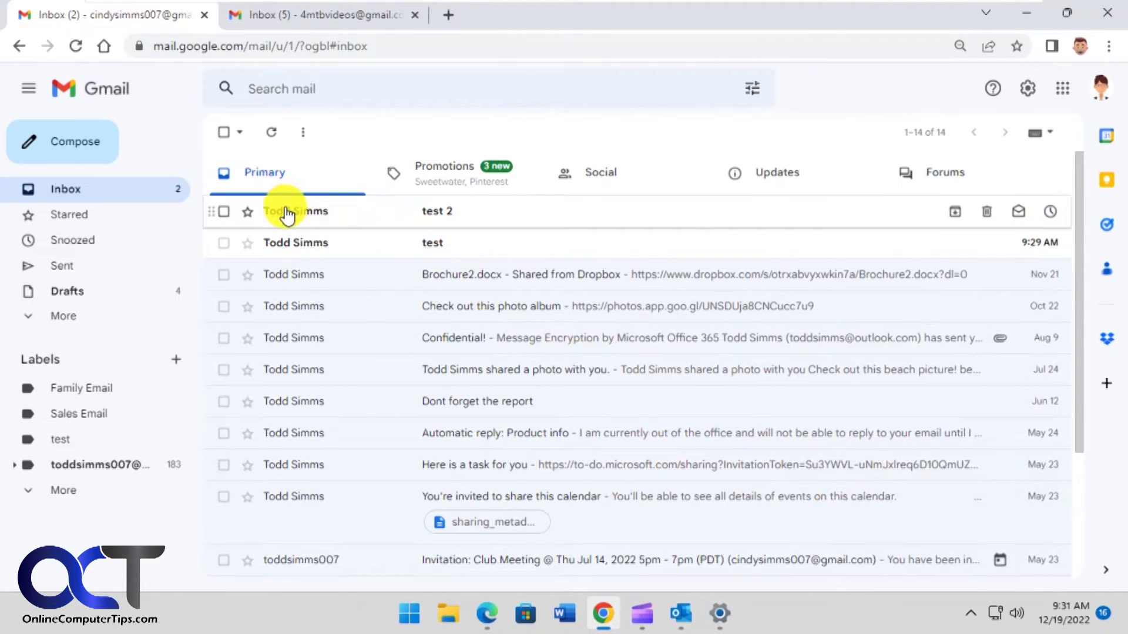
click(38, 315)
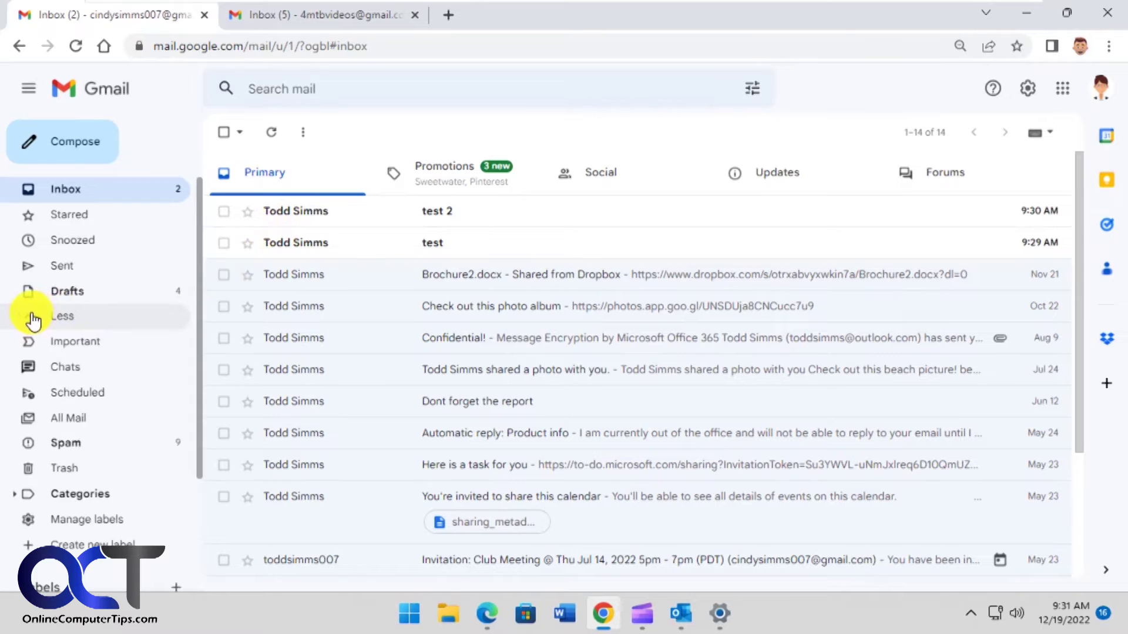
click(91, 345)
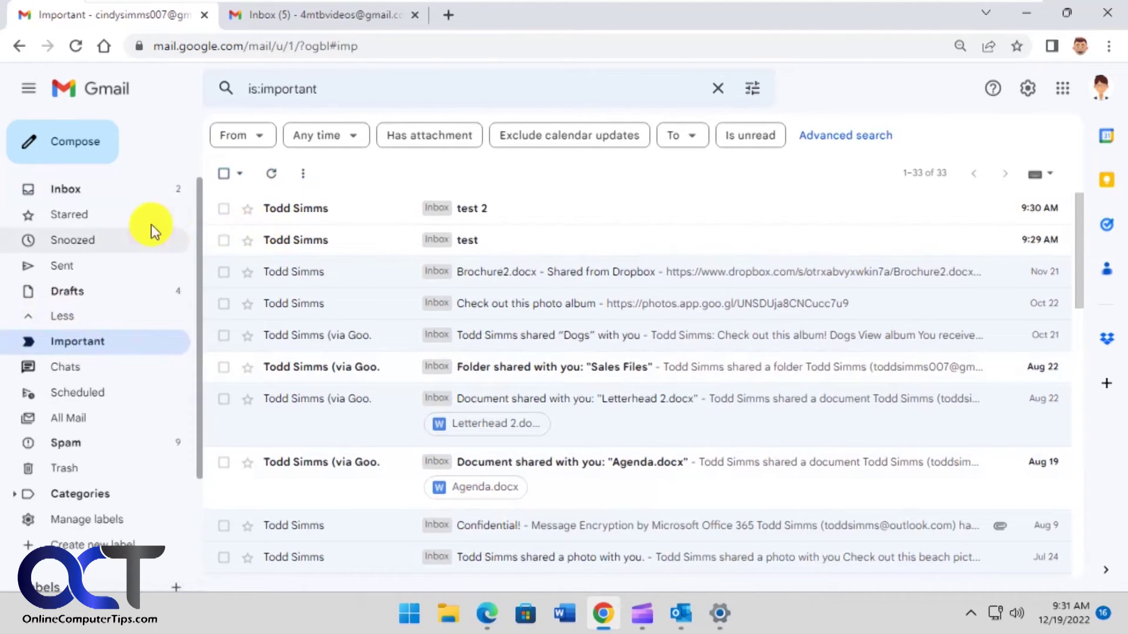
click(70, 190)
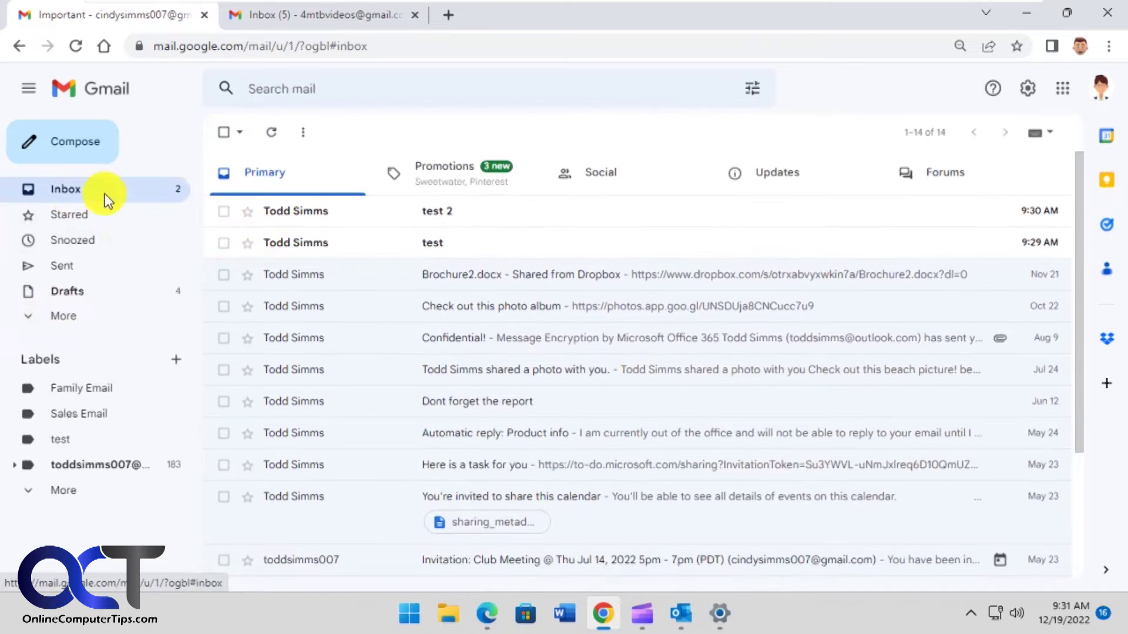
Step: From the second Gmail account, email the first account a message titled 'No notifications'
click(315, 17)
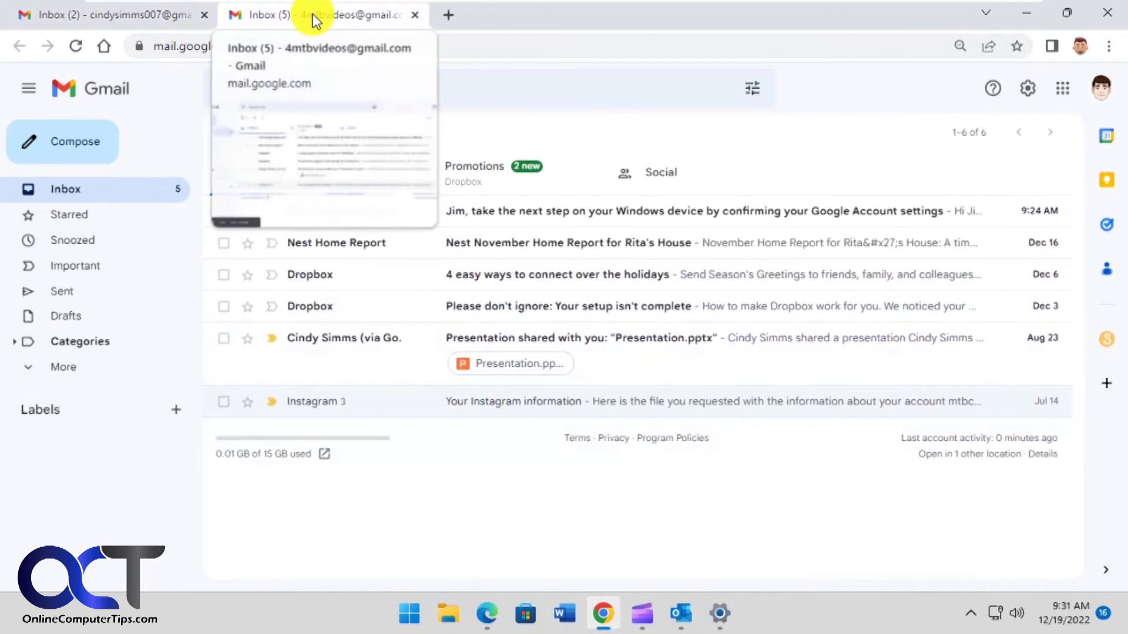
click(89, 145)
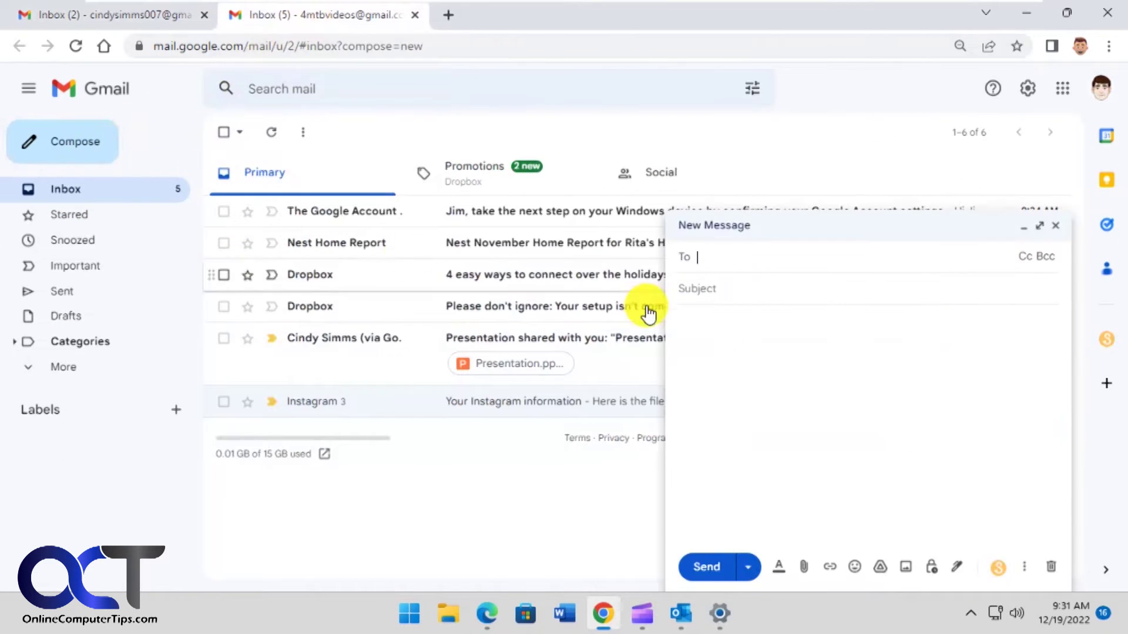
text(cin)
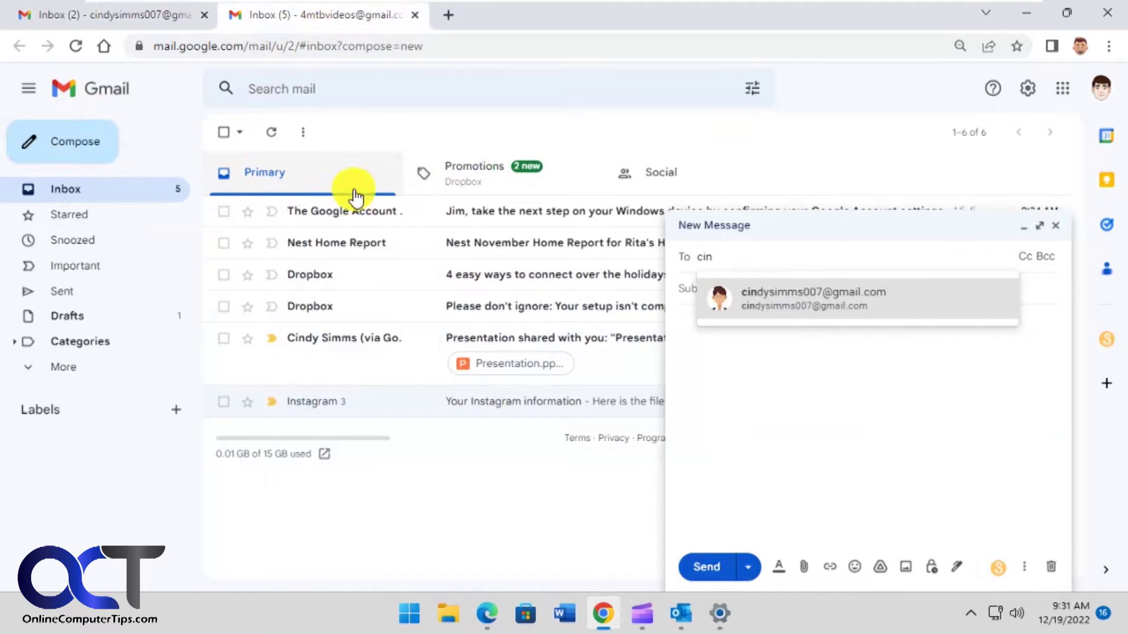
click(805, 304)
click(750, 298)
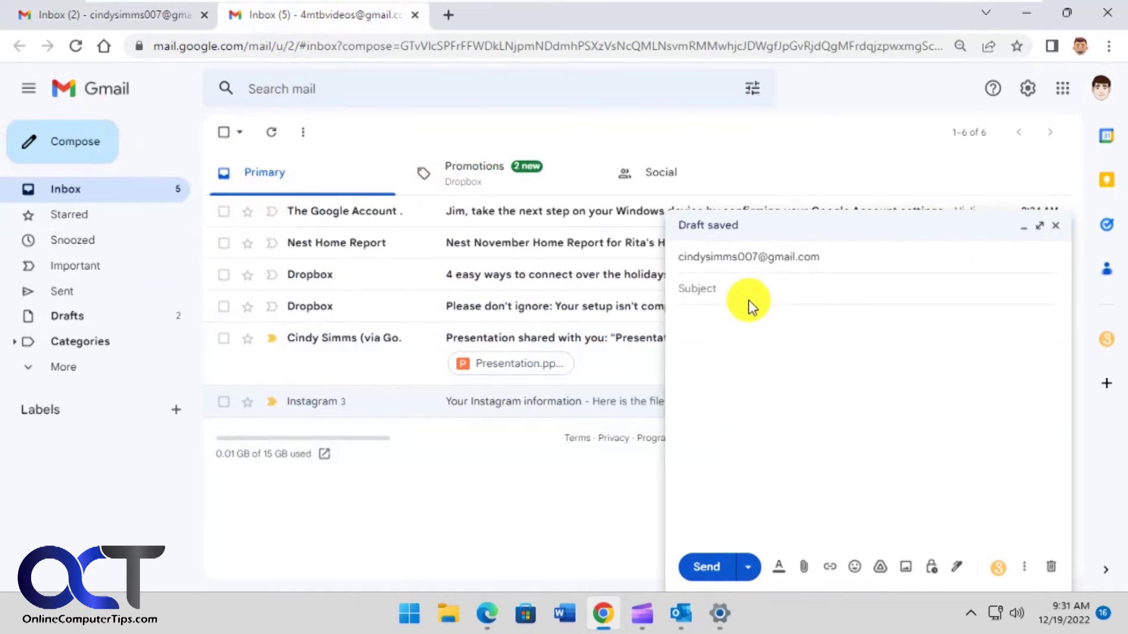
text(No notifications)
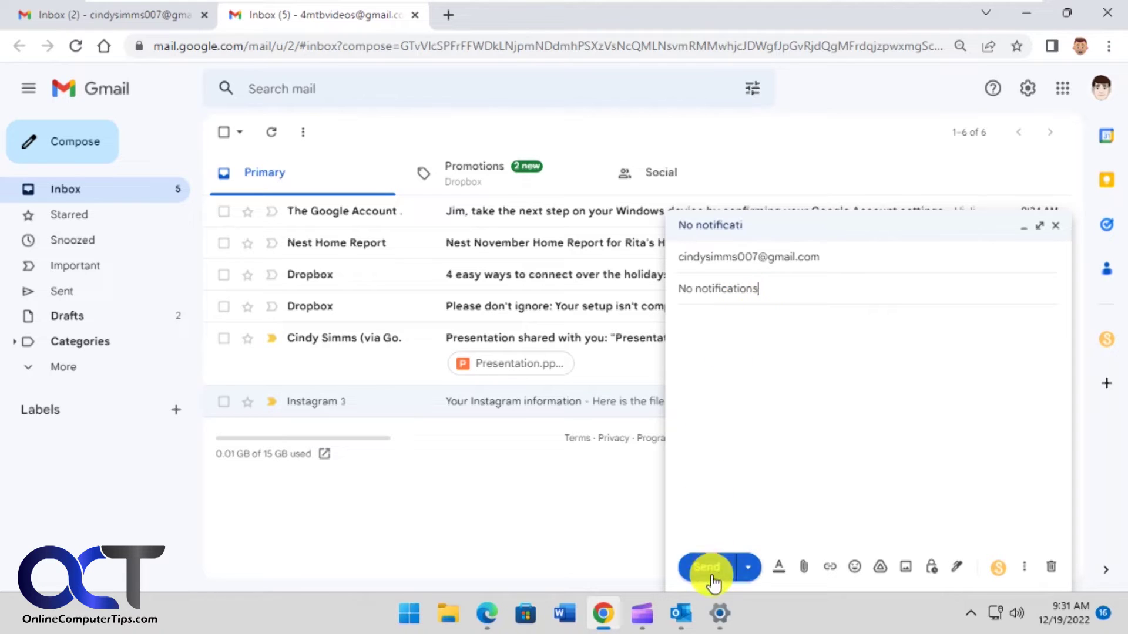
click(708, 567)
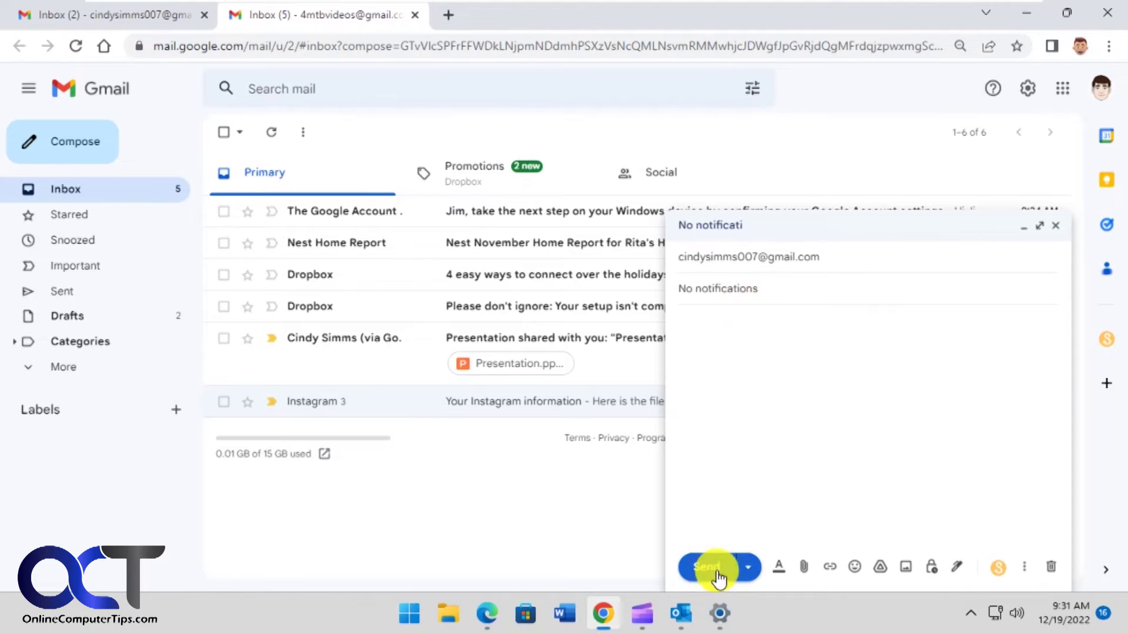
click(144, 17)
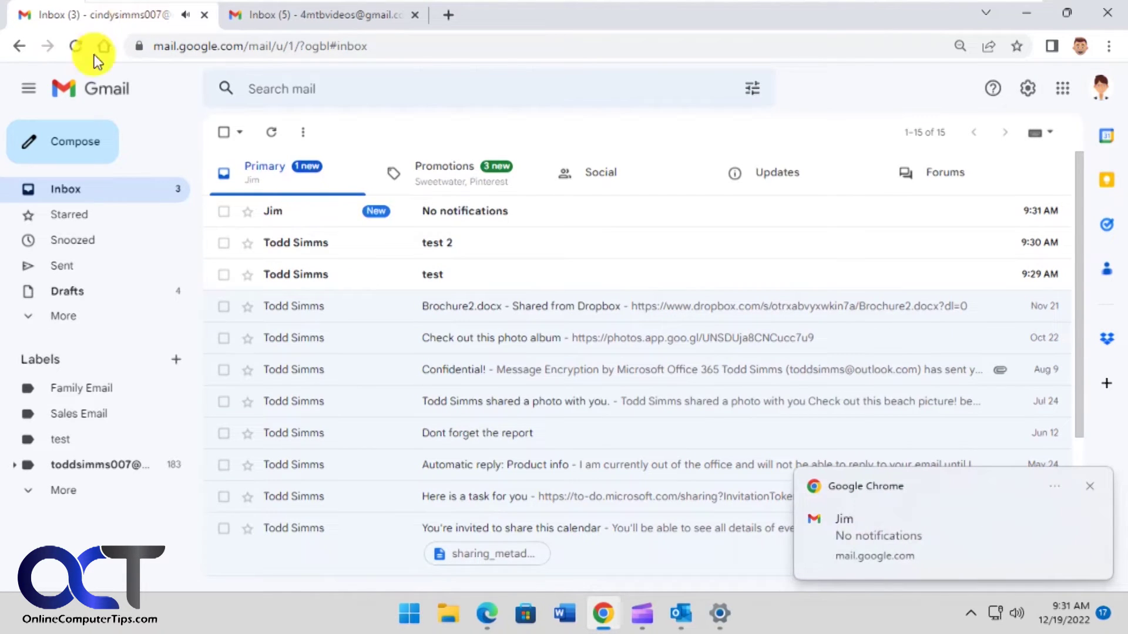
Step: In the Important folder, mark the 'No notifications' message as not important
click(63, 316)
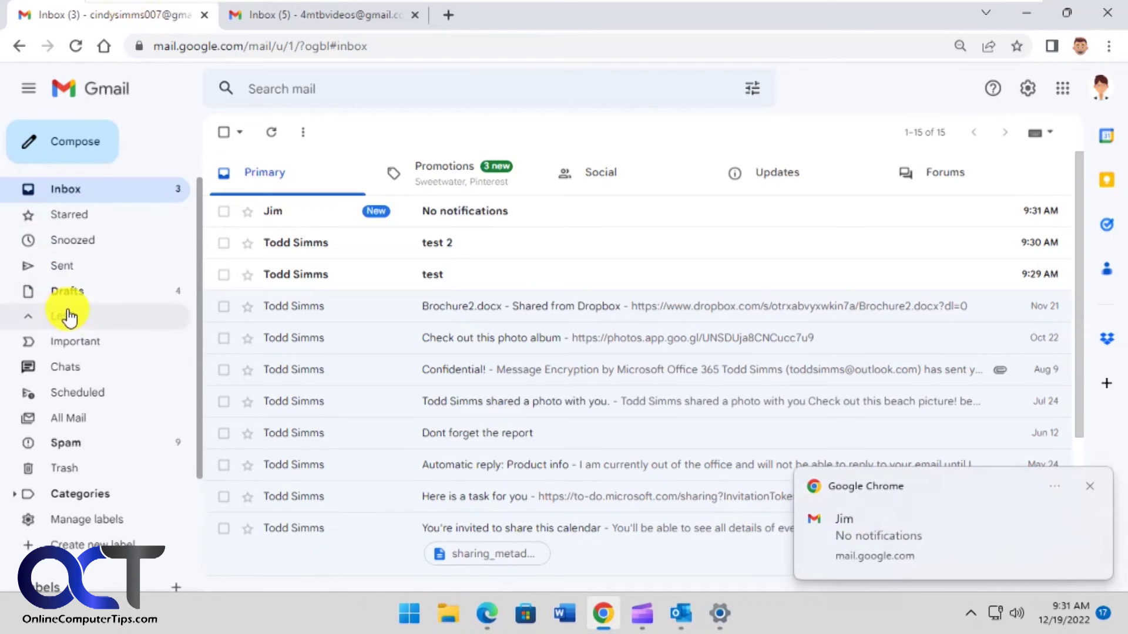
click(89, 347)
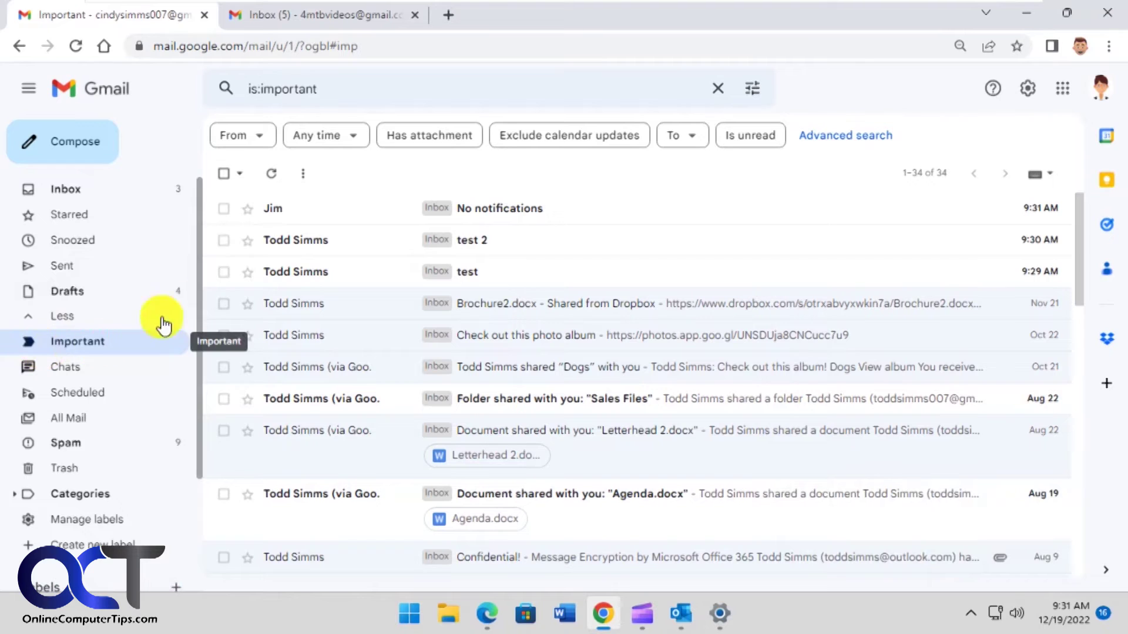
click(225, 211)
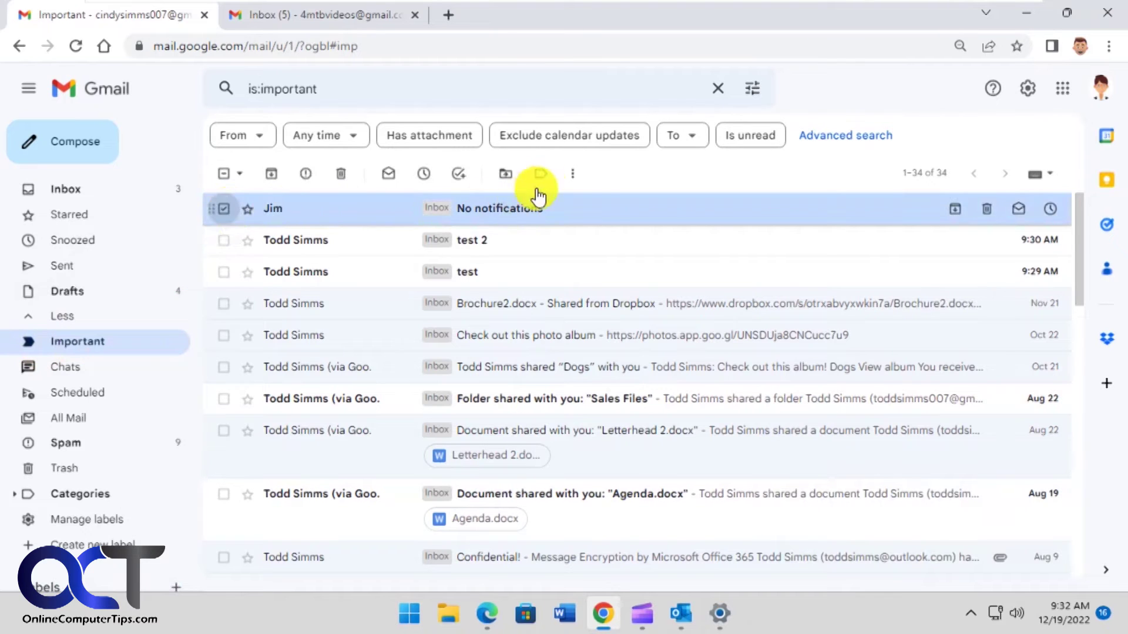
click(578, 178)
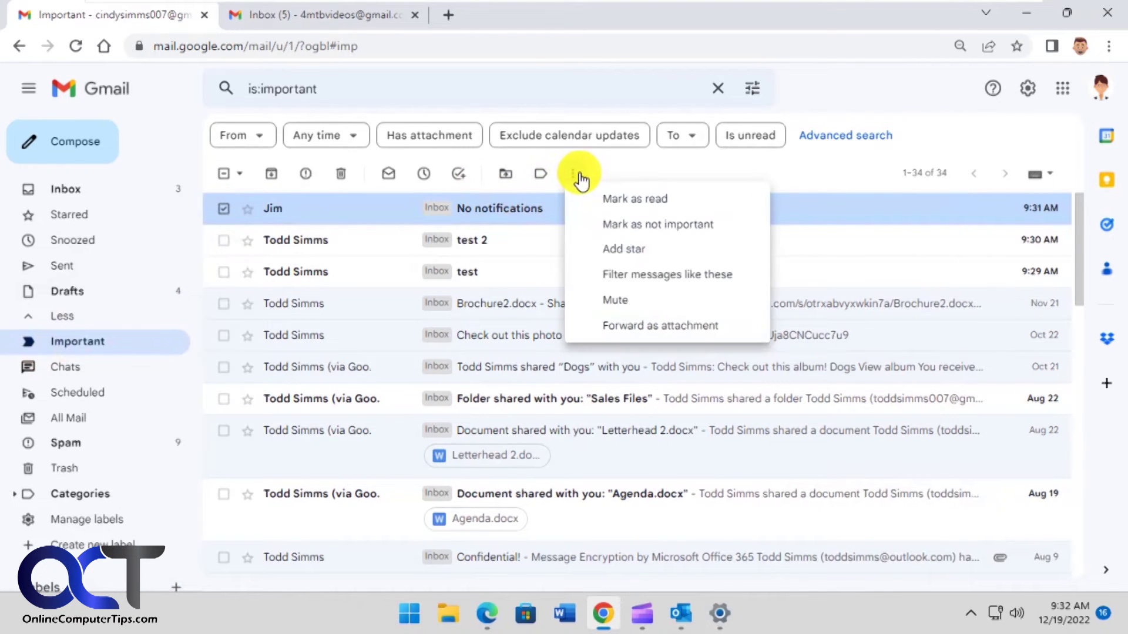
click(630, 226)
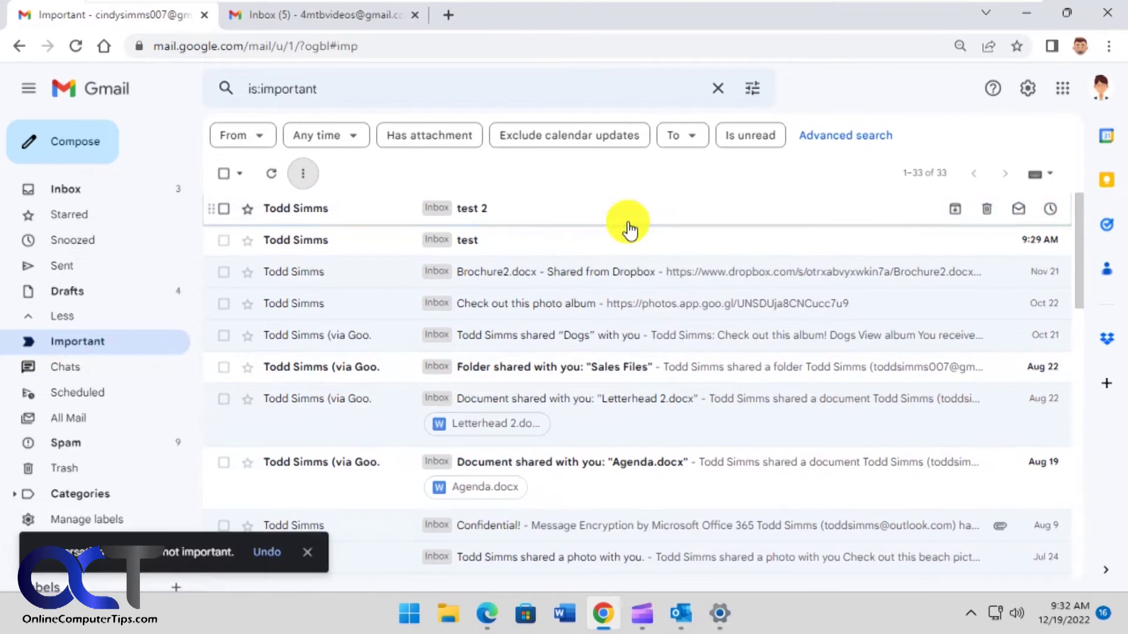
Step: From the second account, email the first account with the subject 'not important'
click(302, 20)
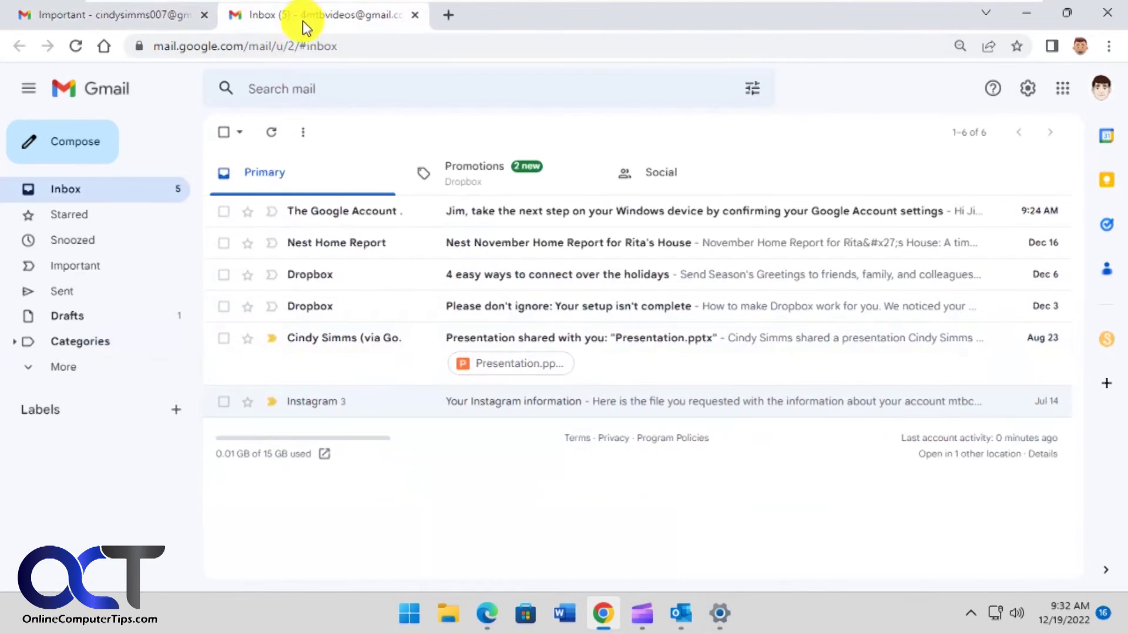
click(90, 141)
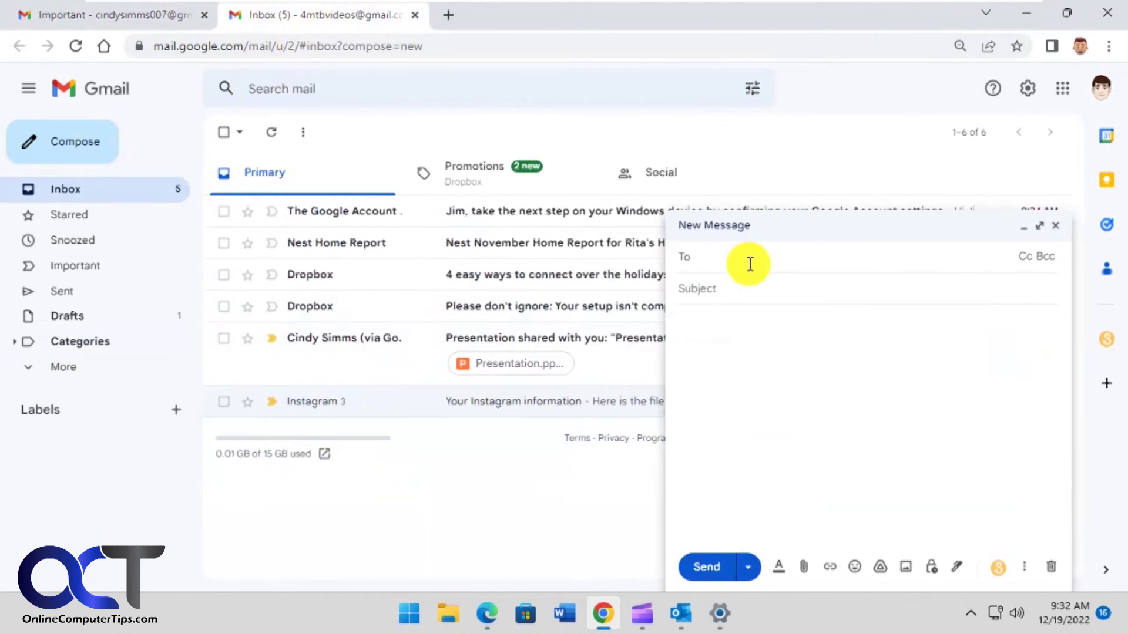
text(c)
click(758, 296)
click(742, 303)
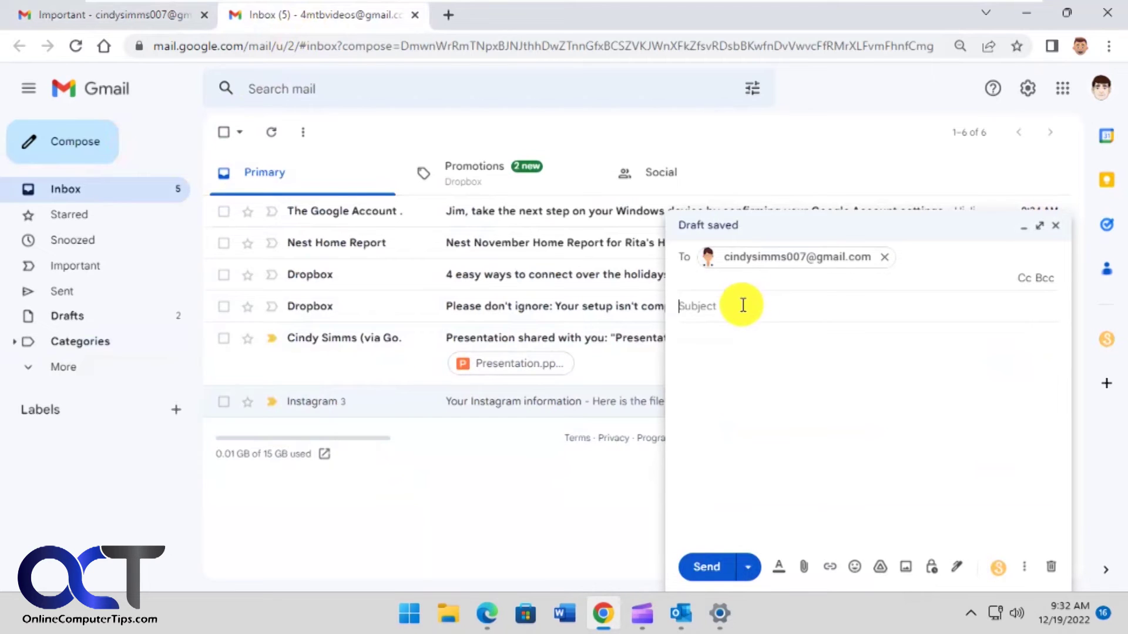
text(not)
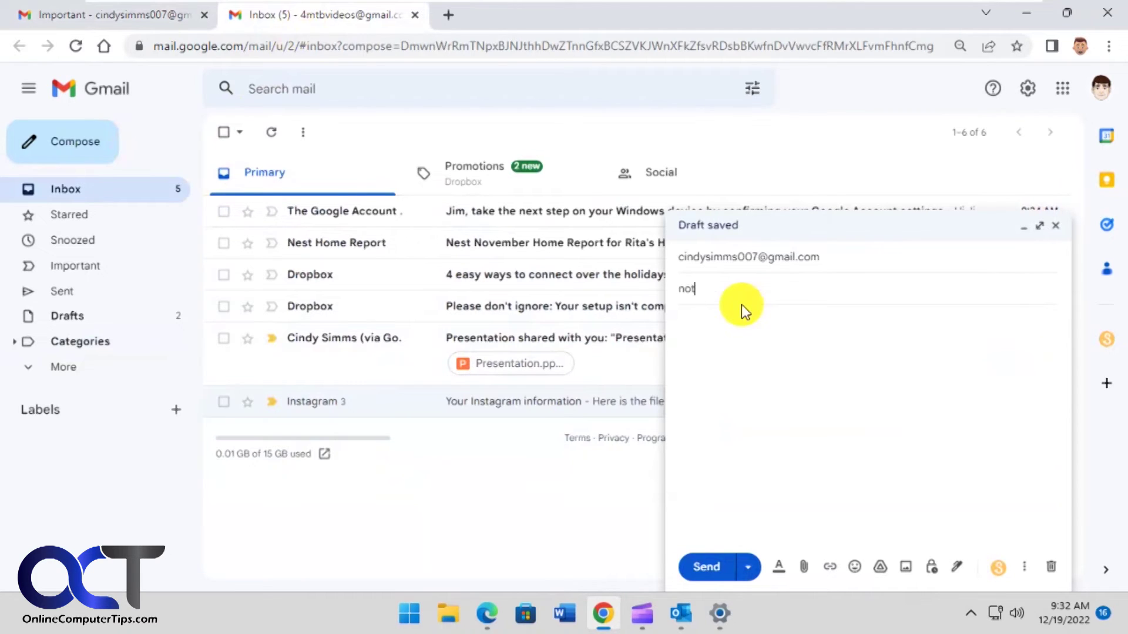
text( important)
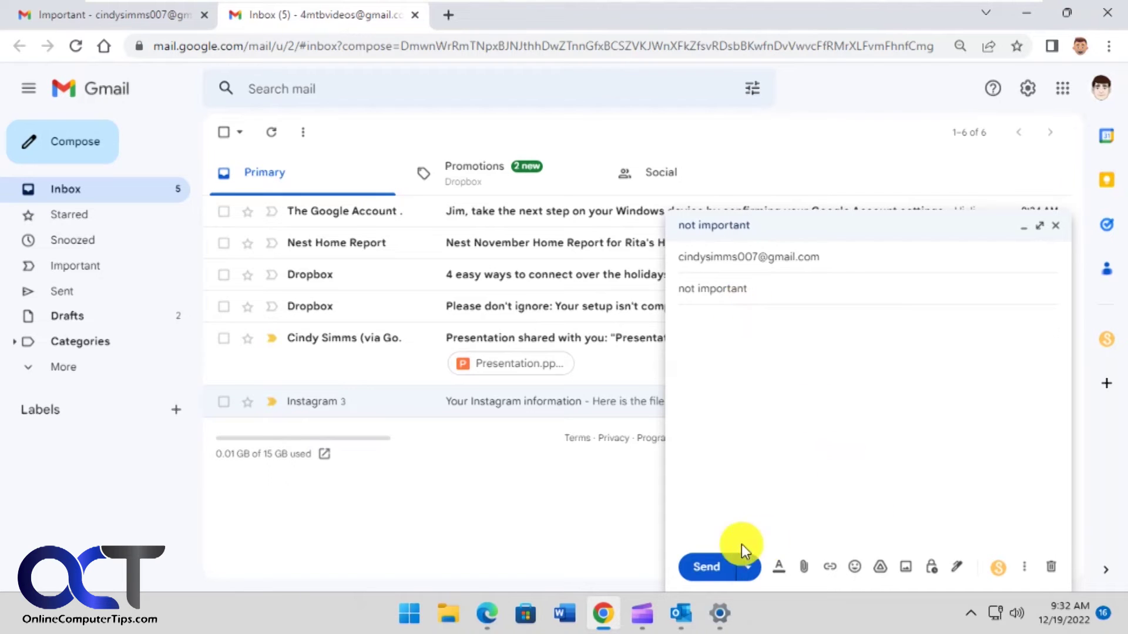
click(702, 564)
Step: In the first account's Important folder, mark the 'not important' message as not important, then return to the inbox
click(132, 17)
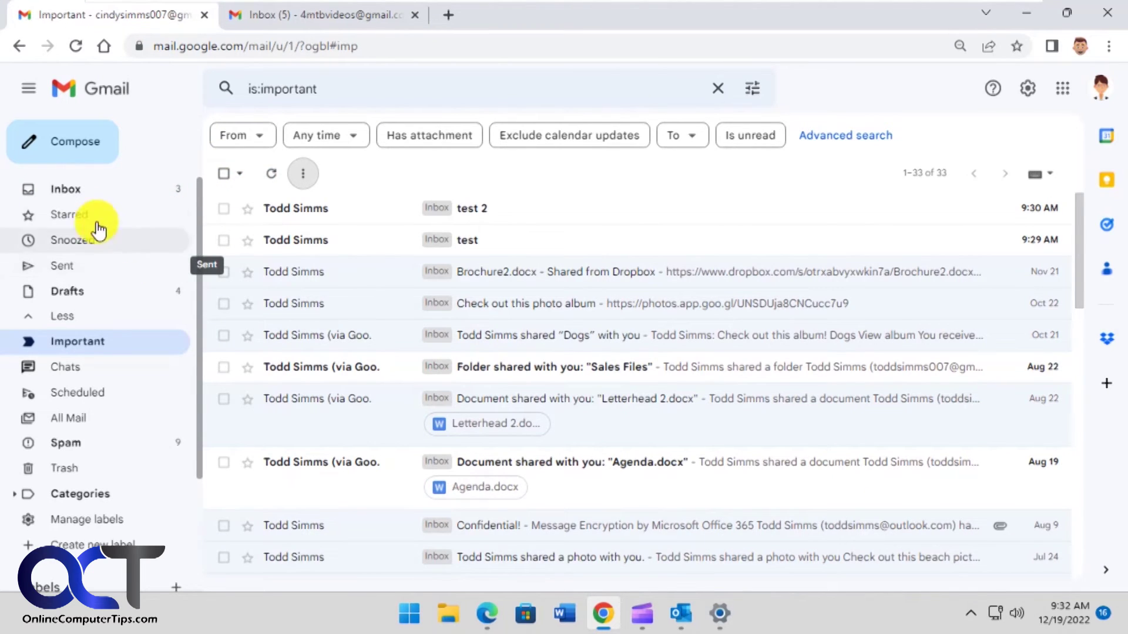
click(69, 192)
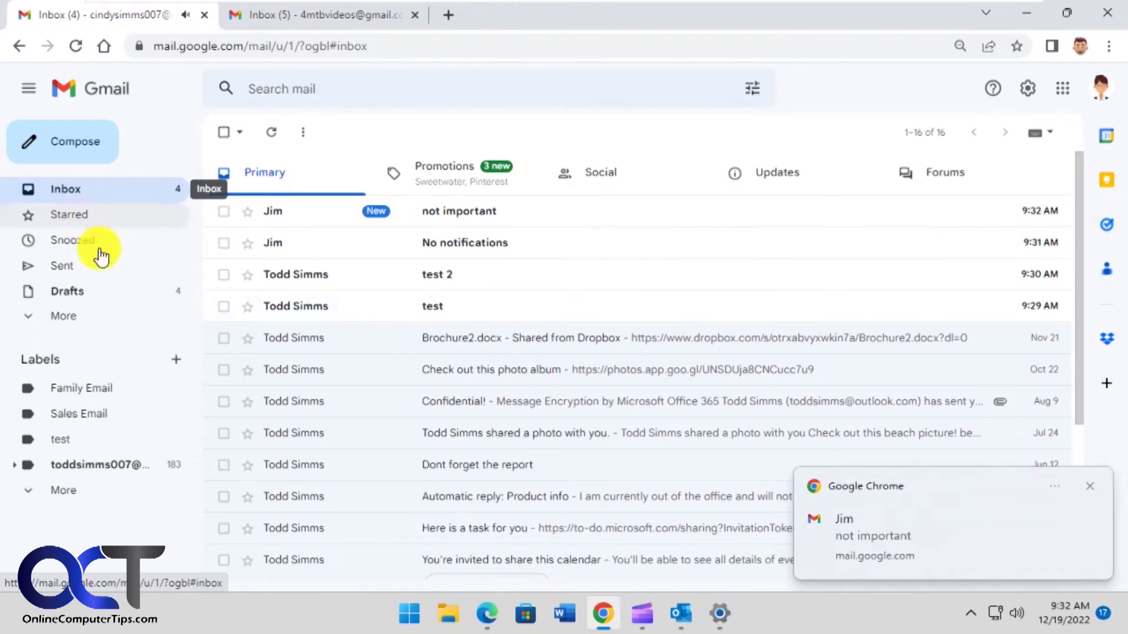
click(86, 325)
click(83, 341)
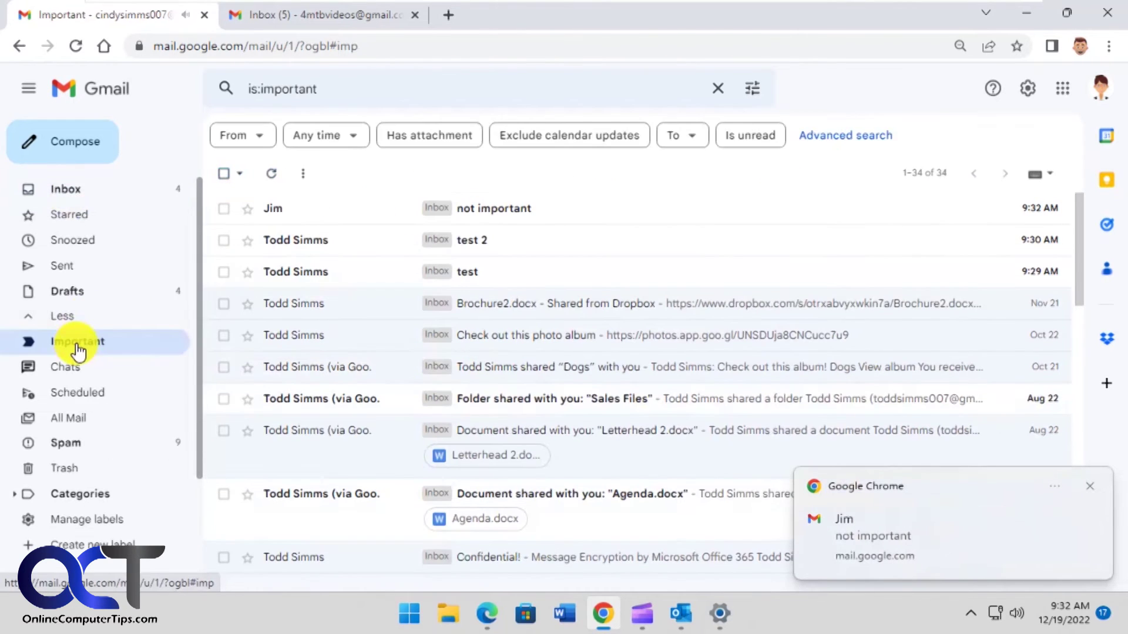
click(224, 208)
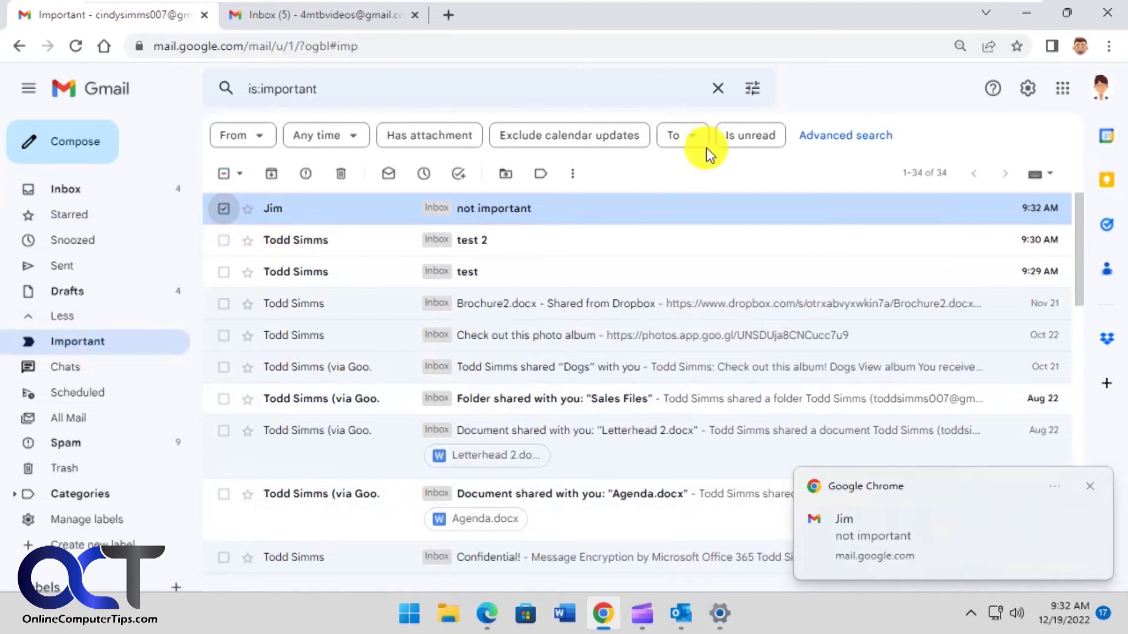
click(576, 174)
click(602, 222)
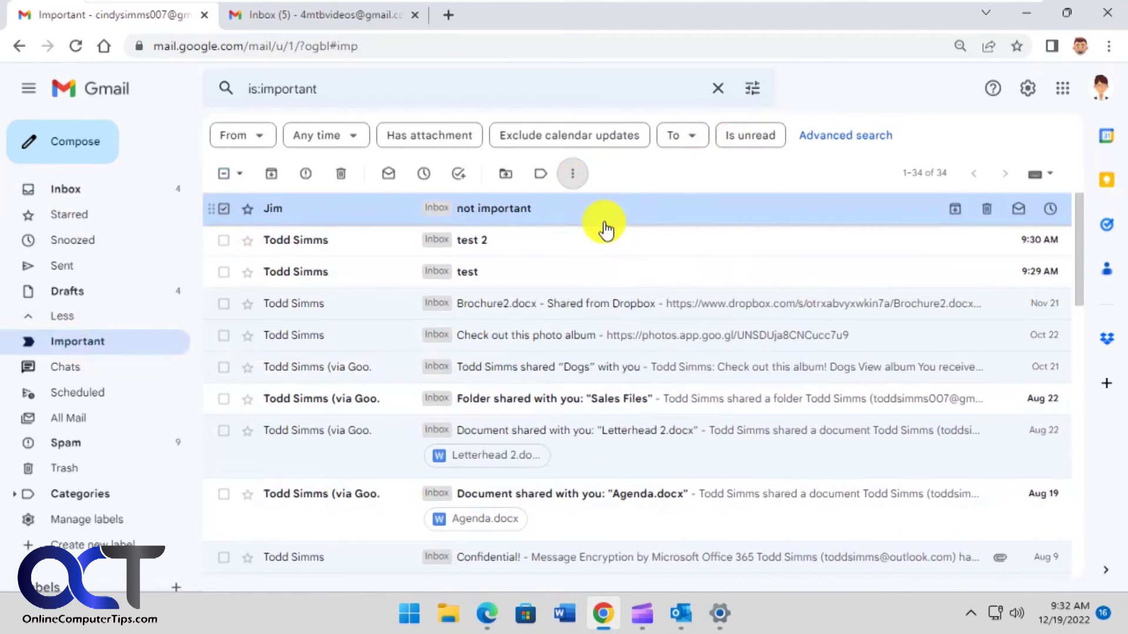
click(91, 190)
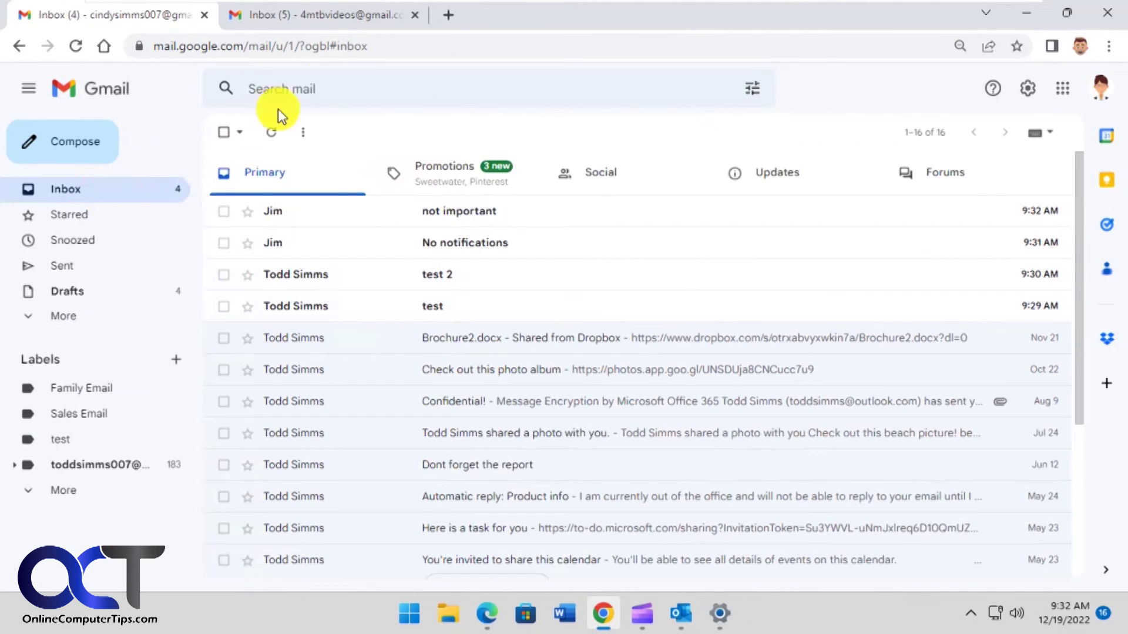
Step: From the second account, email the first account with the subject '3'
click(340, 21)
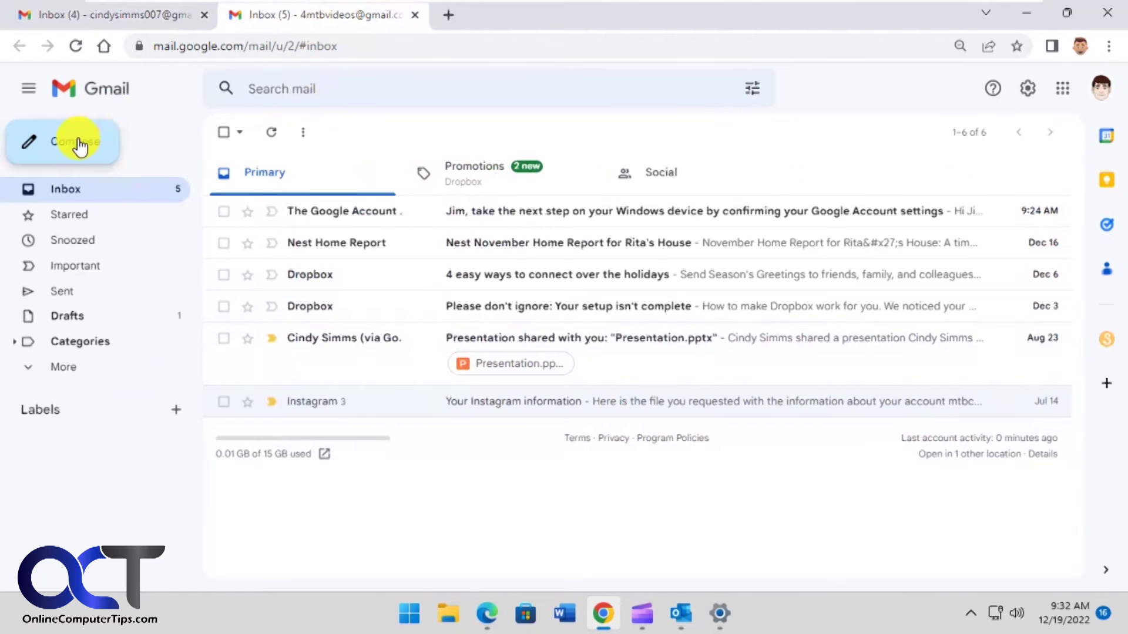
click(75, 143)
text(c)
click(765, 294)
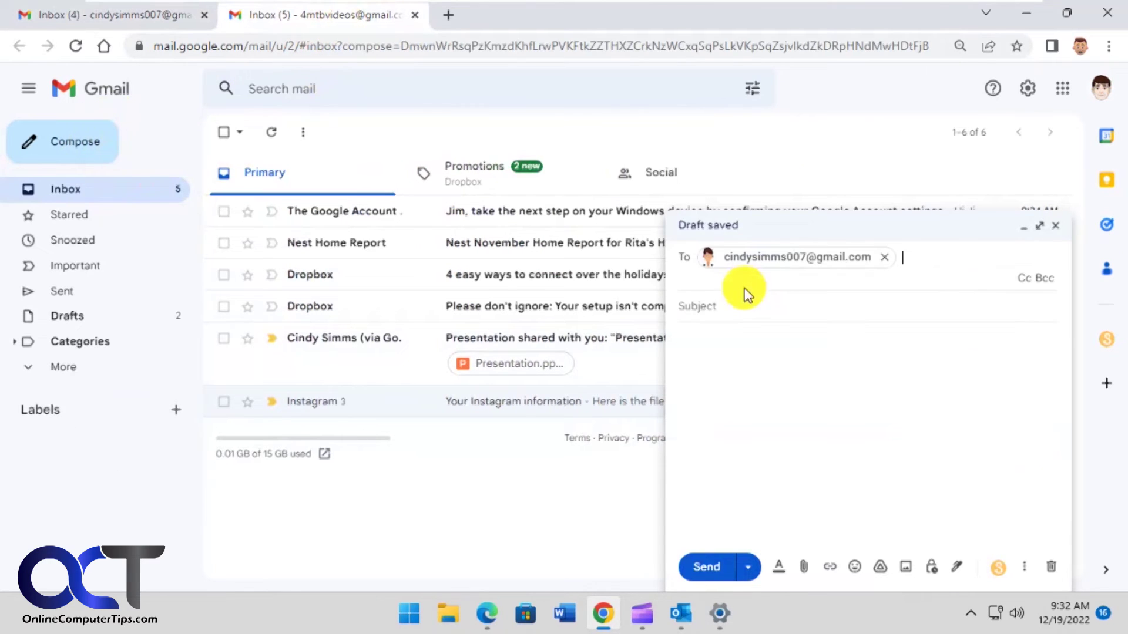
click(736, 300)
text(3)
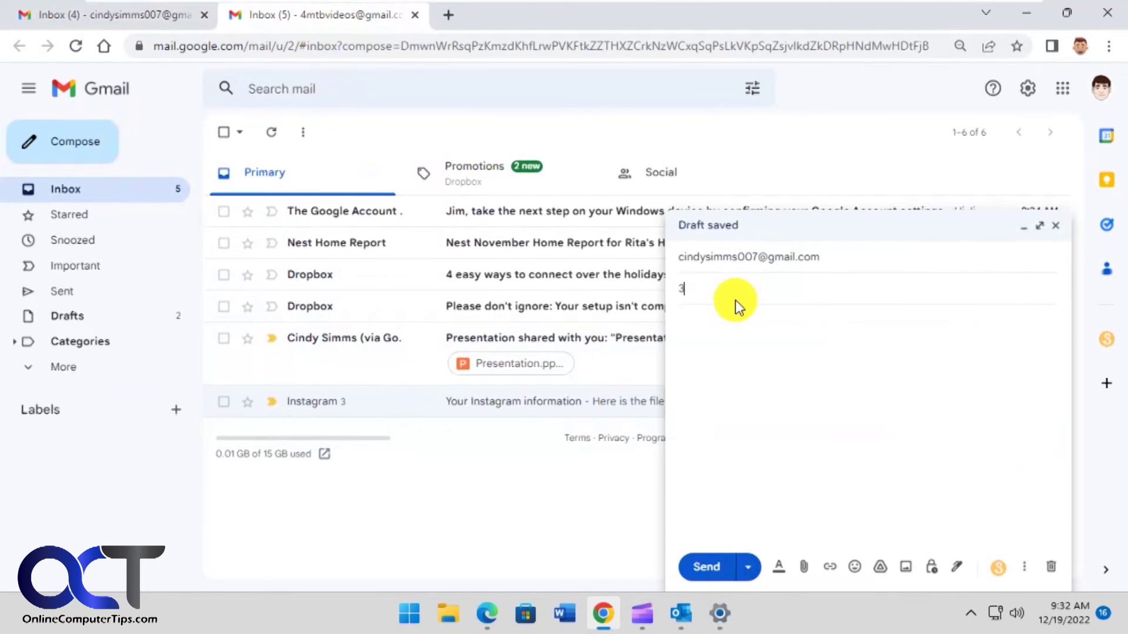
click(716, 567)
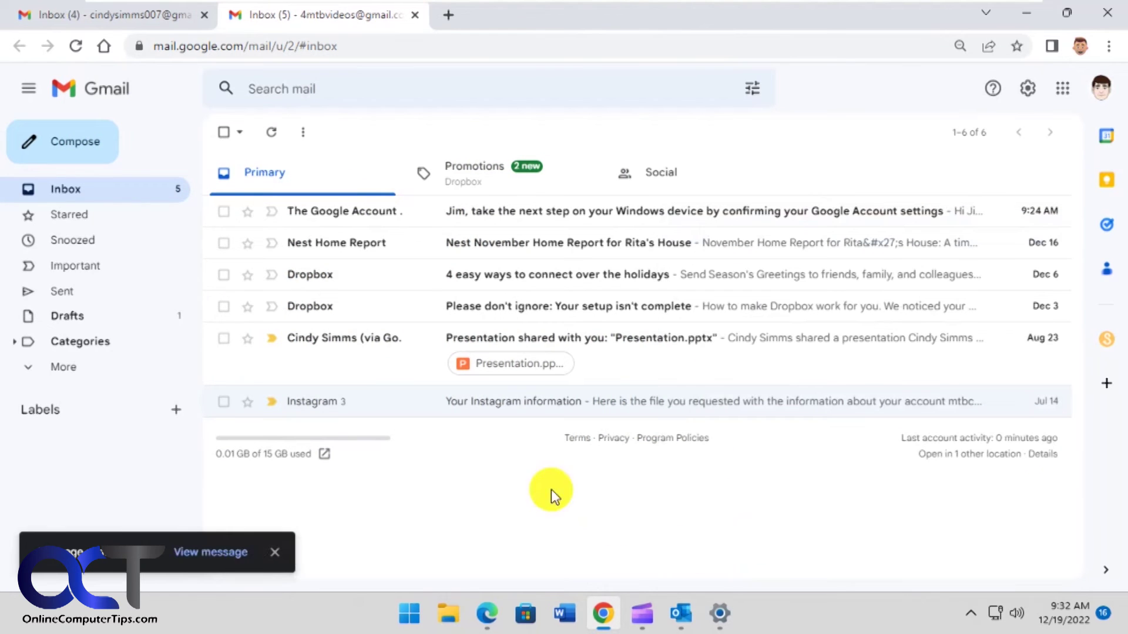
Step: In the first account, check that message '3' is missing from Important, then return to the inbox
click(168, 19)
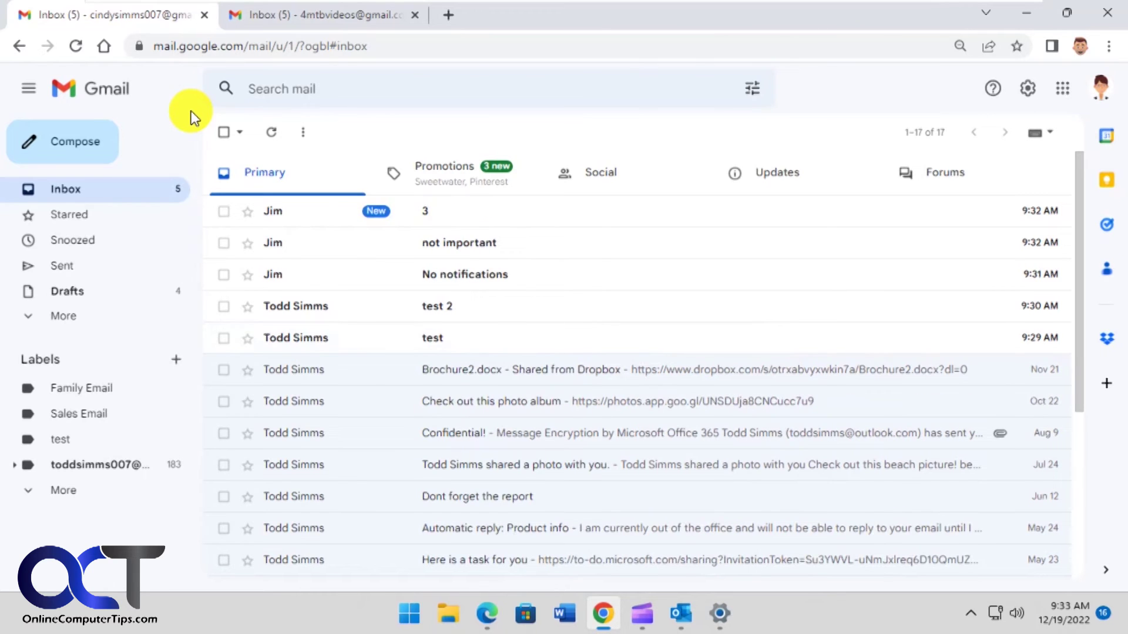
click(44, 315)
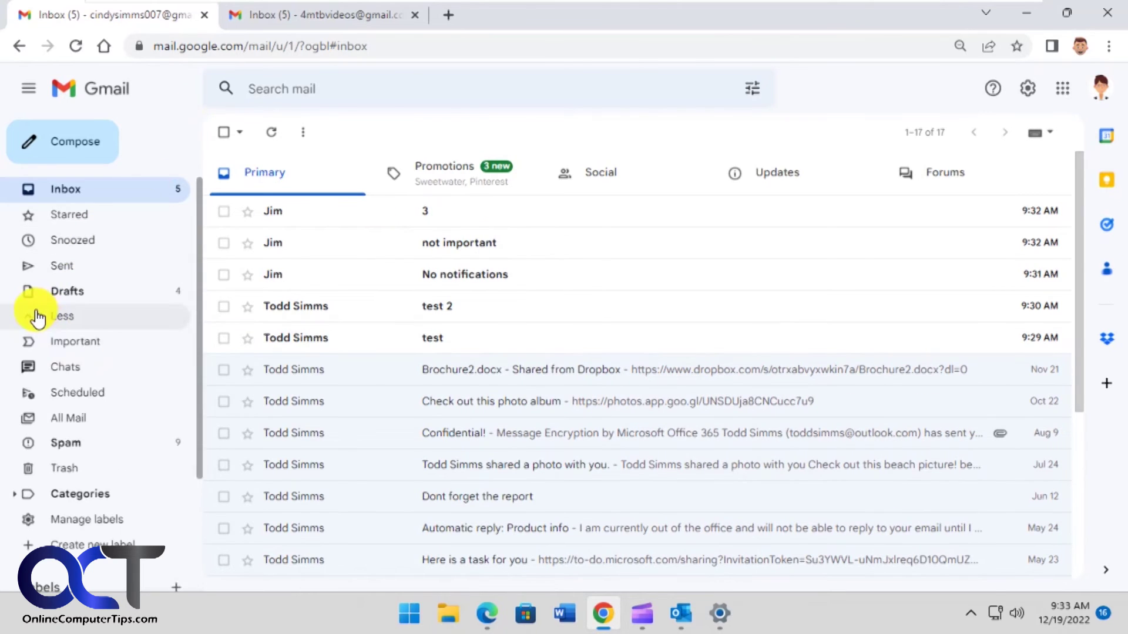
click(74, 342)
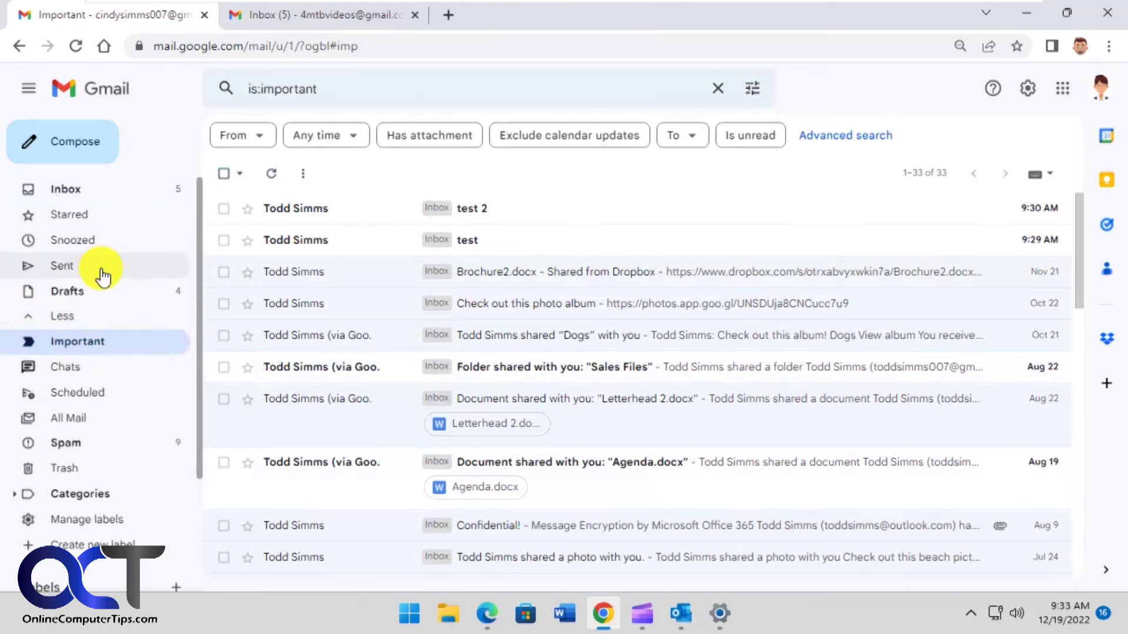
click(75, 194)
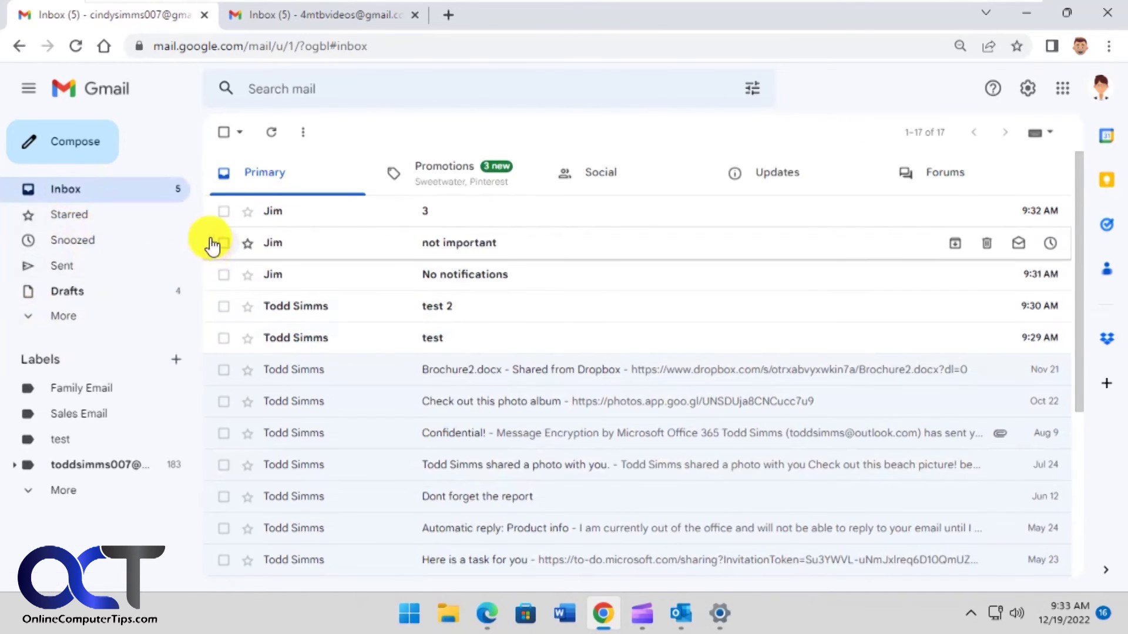